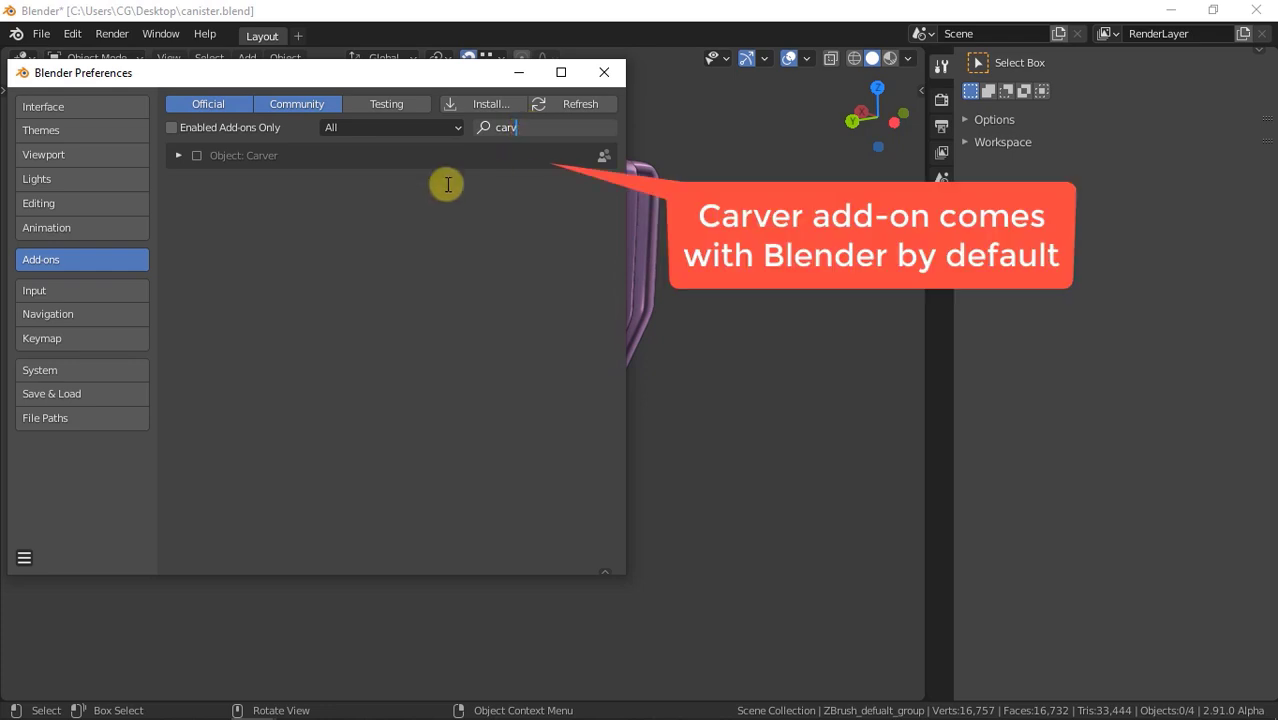
# Enable the Object: Carver add-on, expand its details to review its shortcut keys, and close the preferences
pyautogui.click(197, 156)
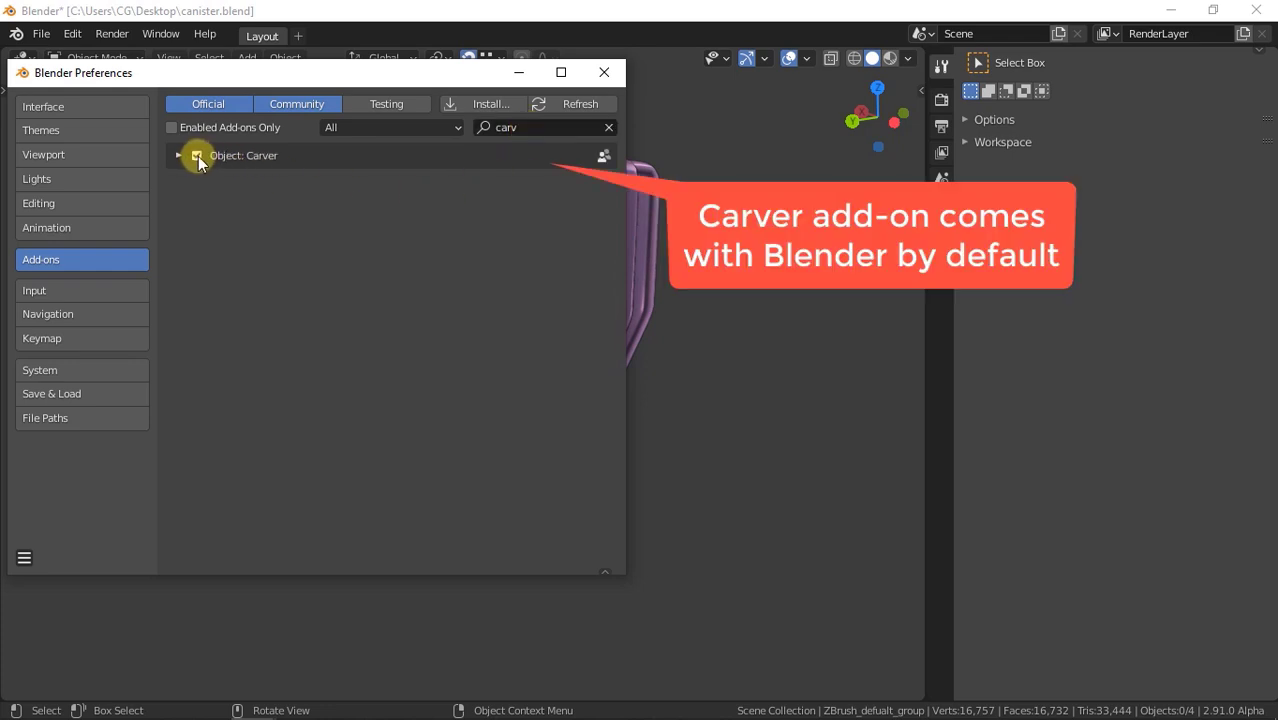
pyautogui.click(177, 156)
pyautogui.click(177, 375)
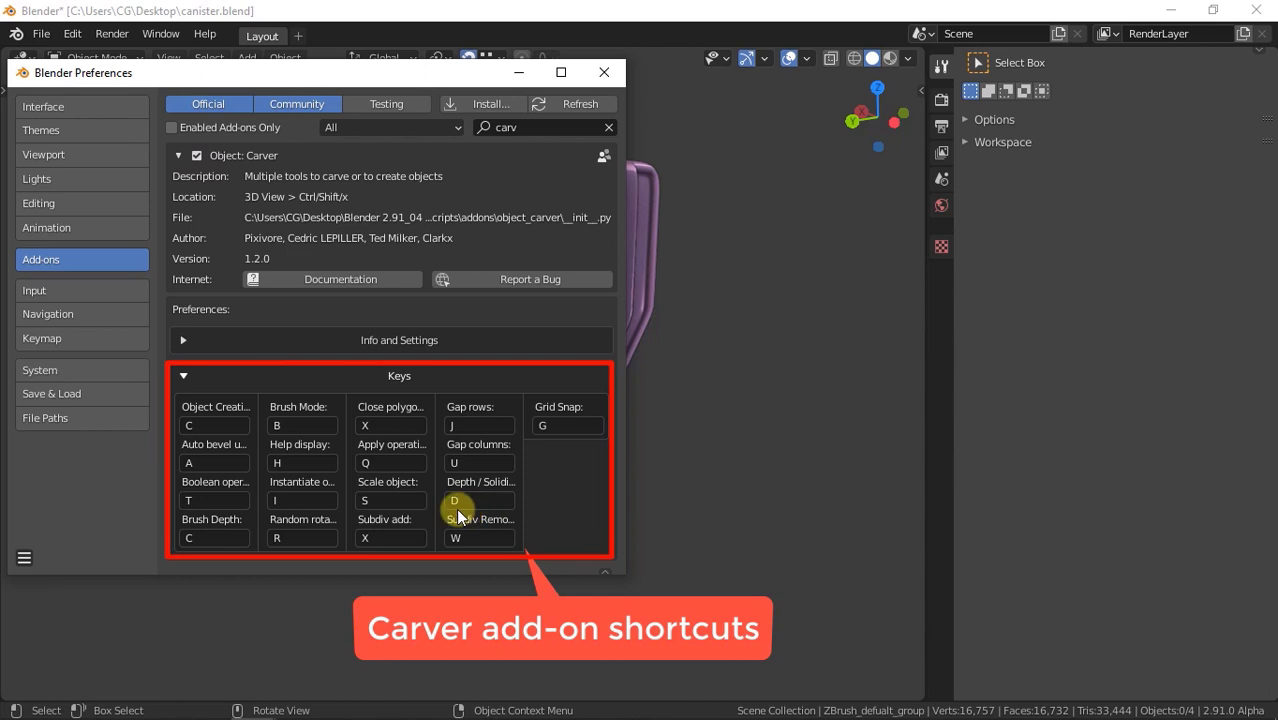
pyautogui.click(604, 73)
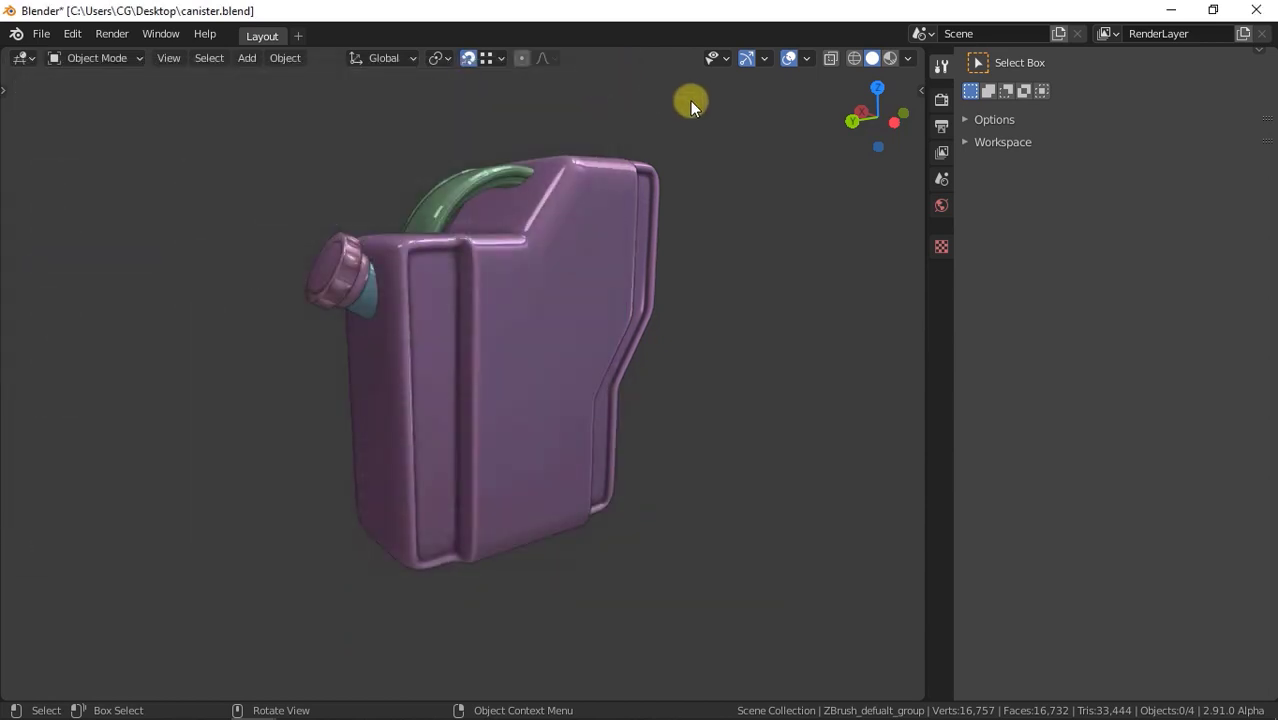
# Look at the canister straight along the X axis and hide the grid in the viewport overlays
pyautogui.click(890, 123)
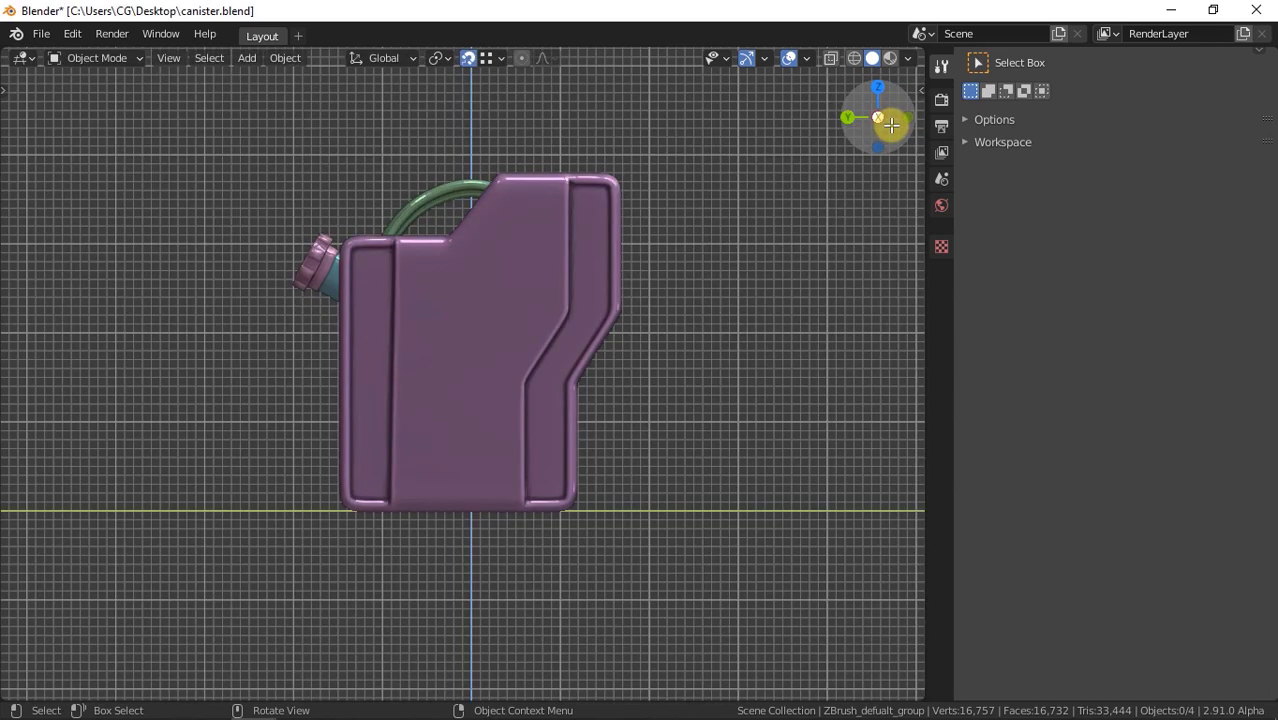
pyautogui.click(806, 58)
pyautogui.click(703, 147)
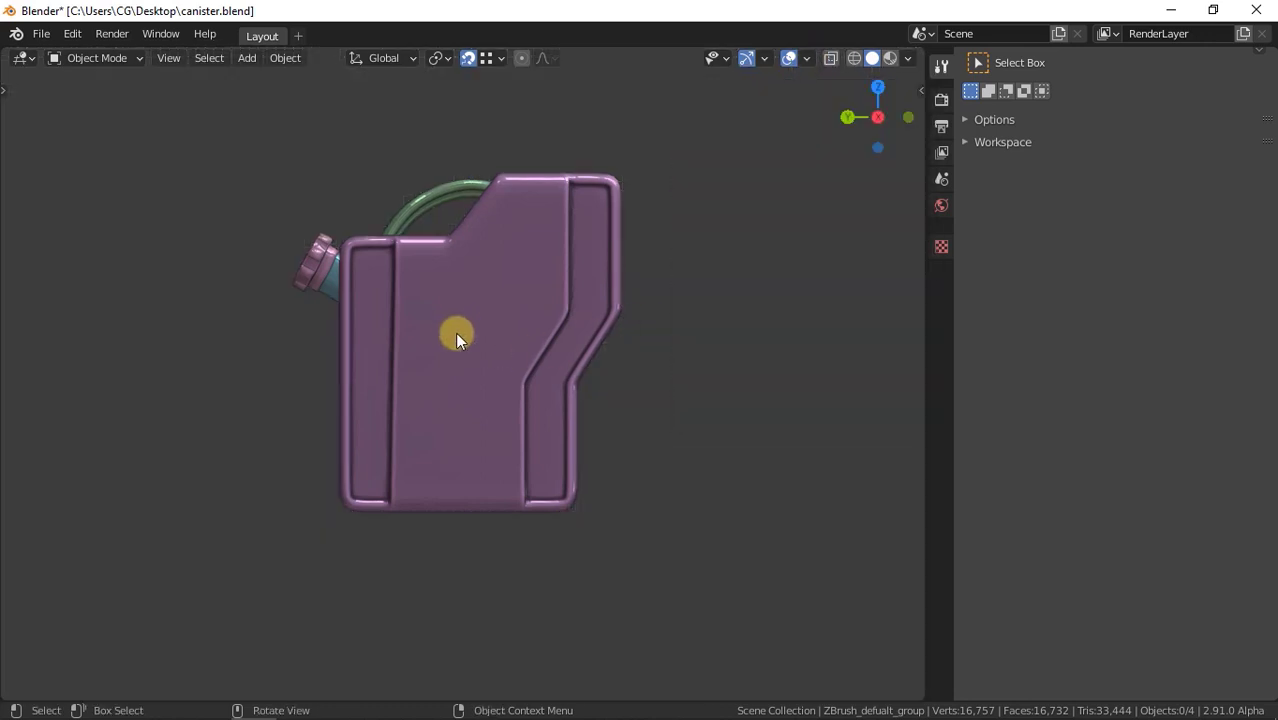
# Cut a rectangular hole through the upper front part of the canister body with Carver's Rectangle cut in Difference mode
pyautogui.click(450, 328)
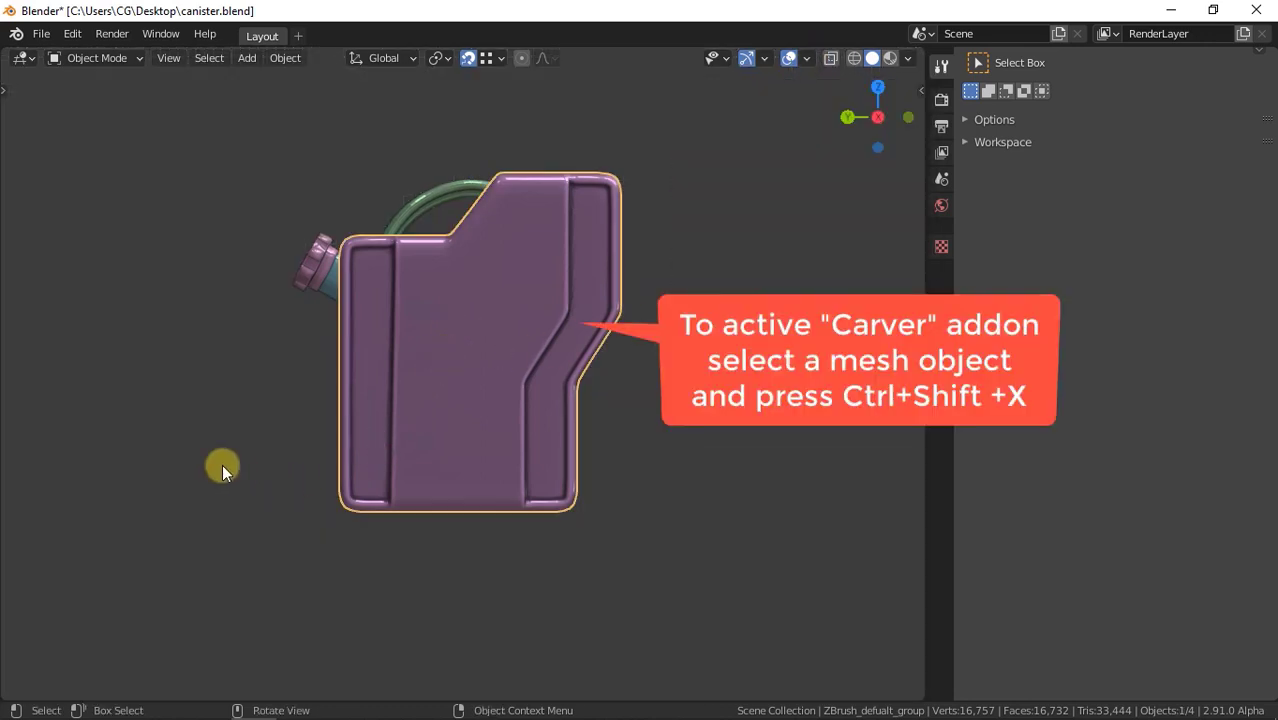
pyautogui.hotkey('ctrl', 'shift', 'x')
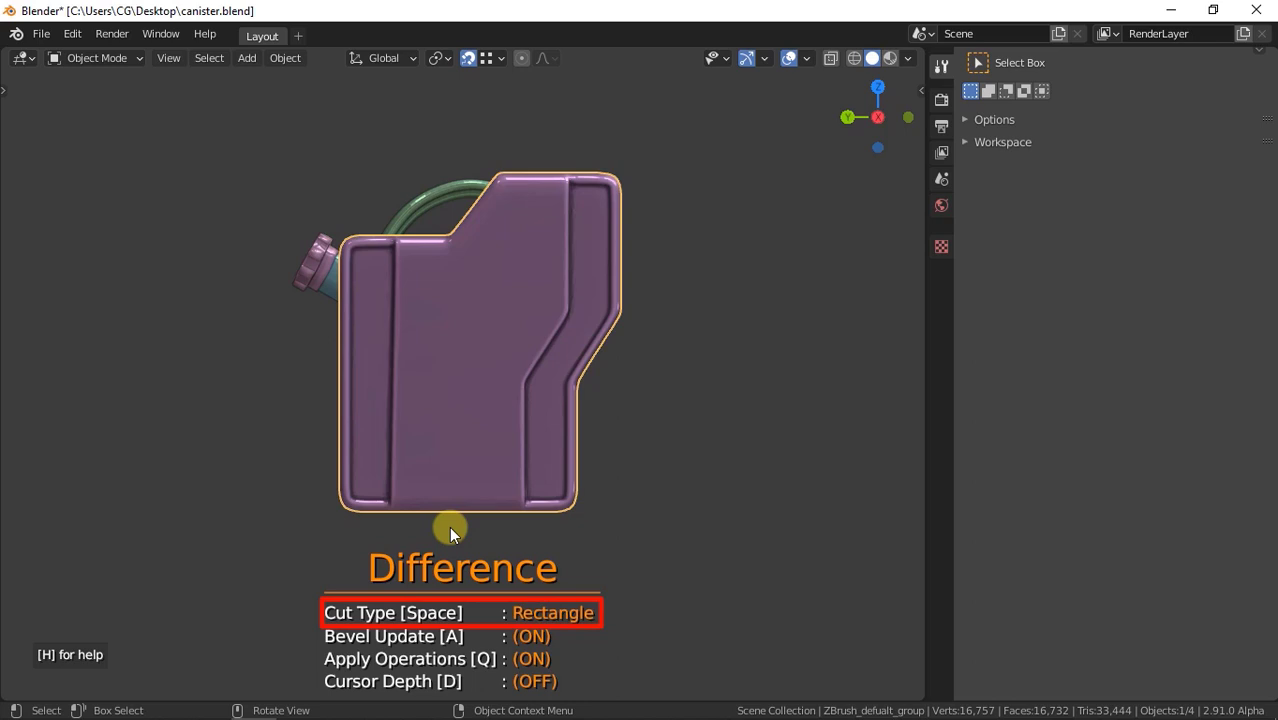
pyautogui.moveTo(405, 262); pyautogui.dragTo(451, 315)
pyautogui.moveTo(422, 322); pyautogui.dragTo(432, 385, button='middle')
pyautogui.click(886, 121)
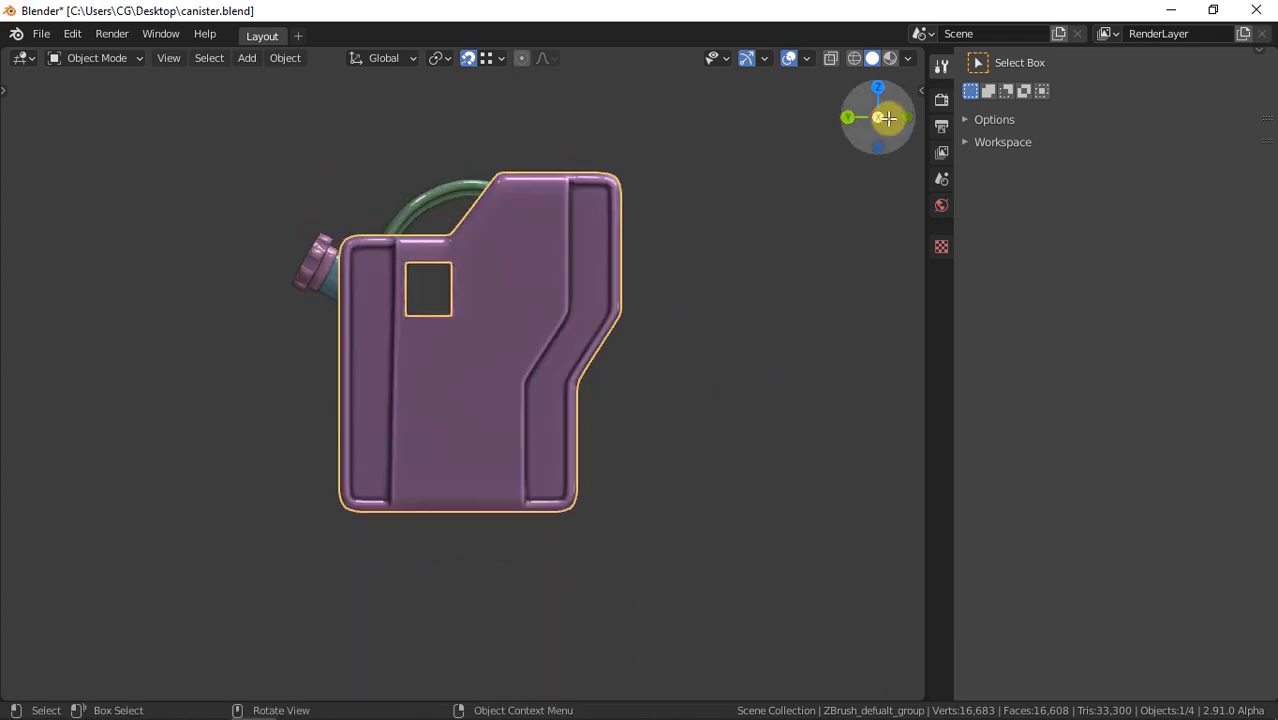
# Cut an L-shaped hole through the lower middle of the canister body using Carver's Line cut type
pyautogui.hotkey('ctrl', 'shift', 'x')
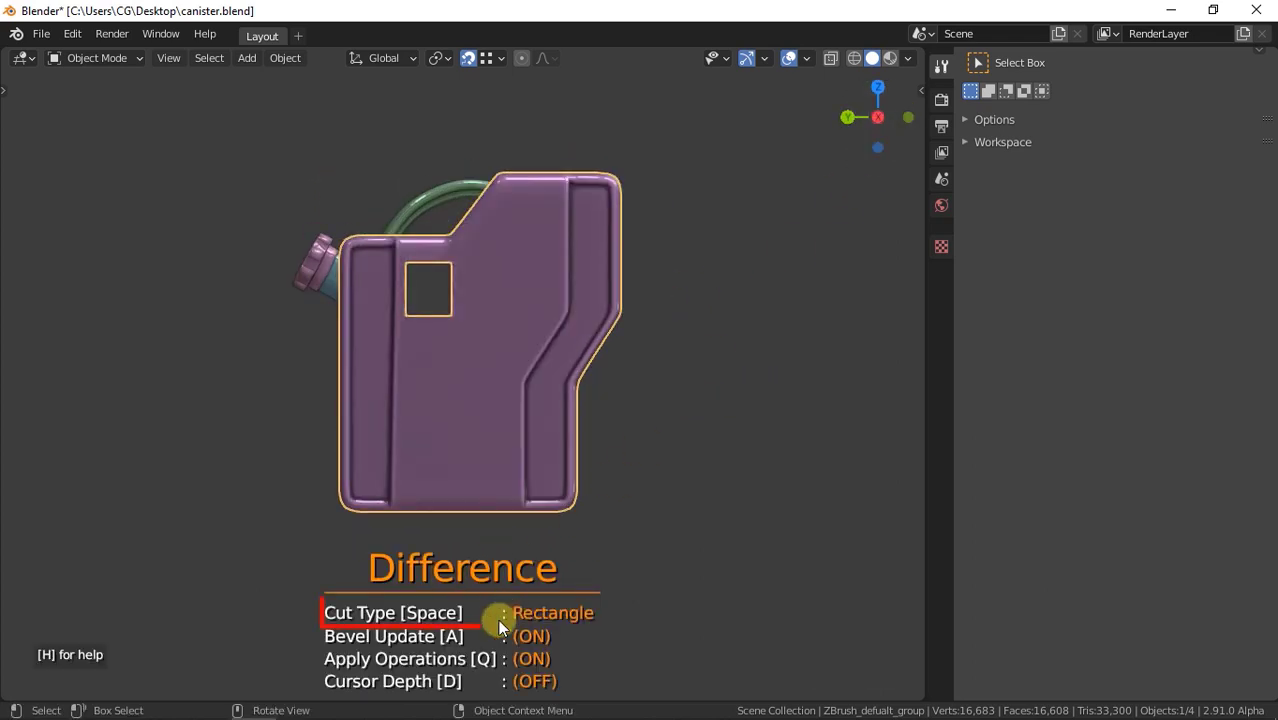
pyautogui.press('space')
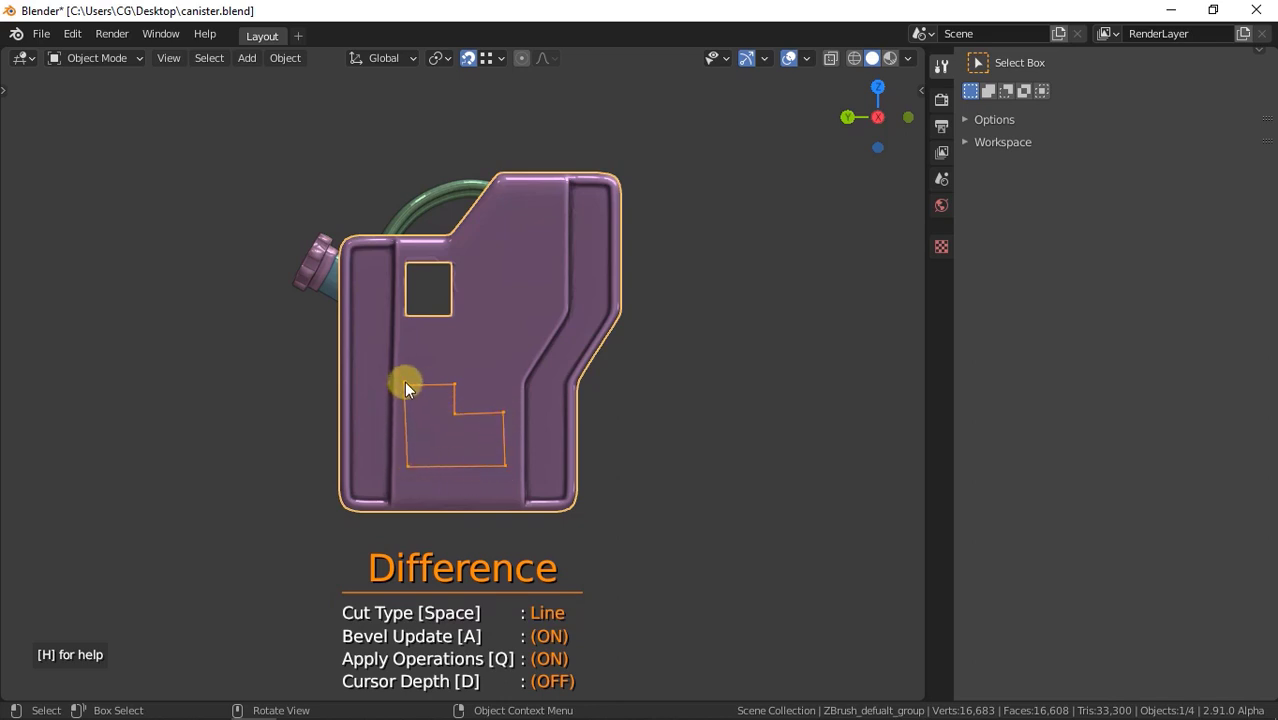
pyautogui.press('space')
pyautogui.moveTo(423, 437); pyautogui.dragTo(529, 403, button='middle')
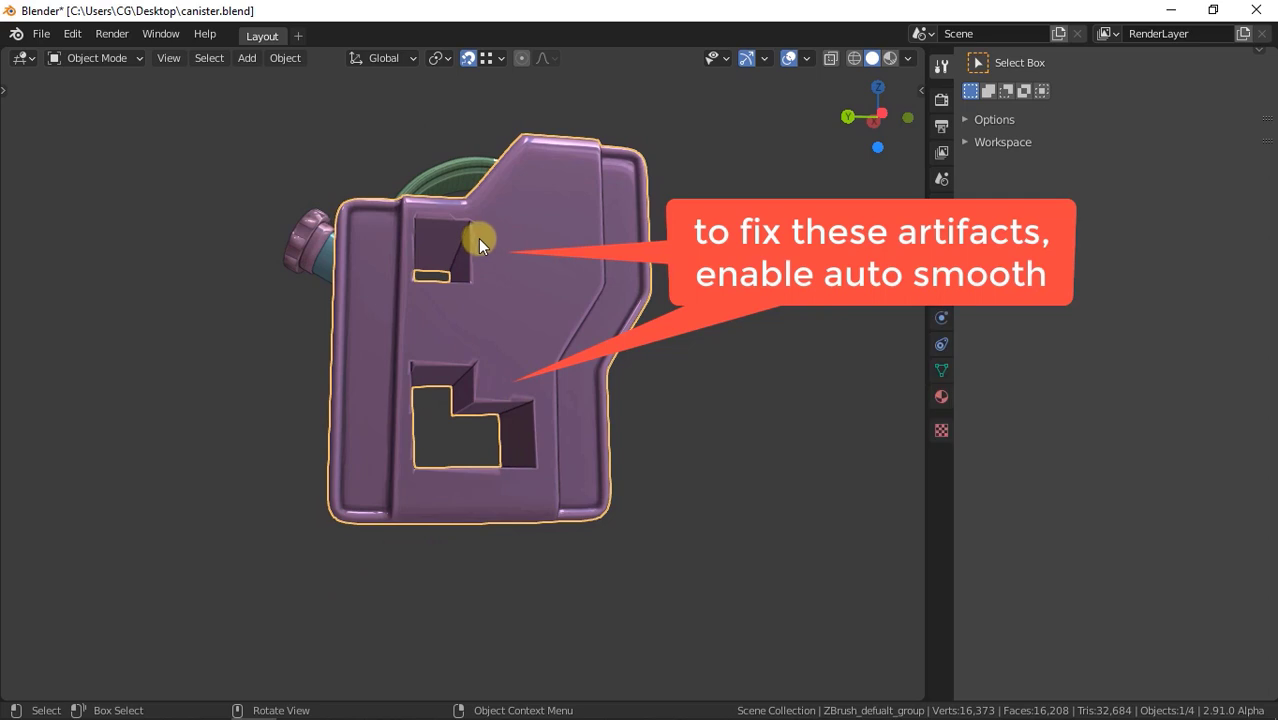
# Enable Auto Smooth in the canister mesh's normals settings to fix the shading artifacts around the holes
pyautogui.click(937, 368)
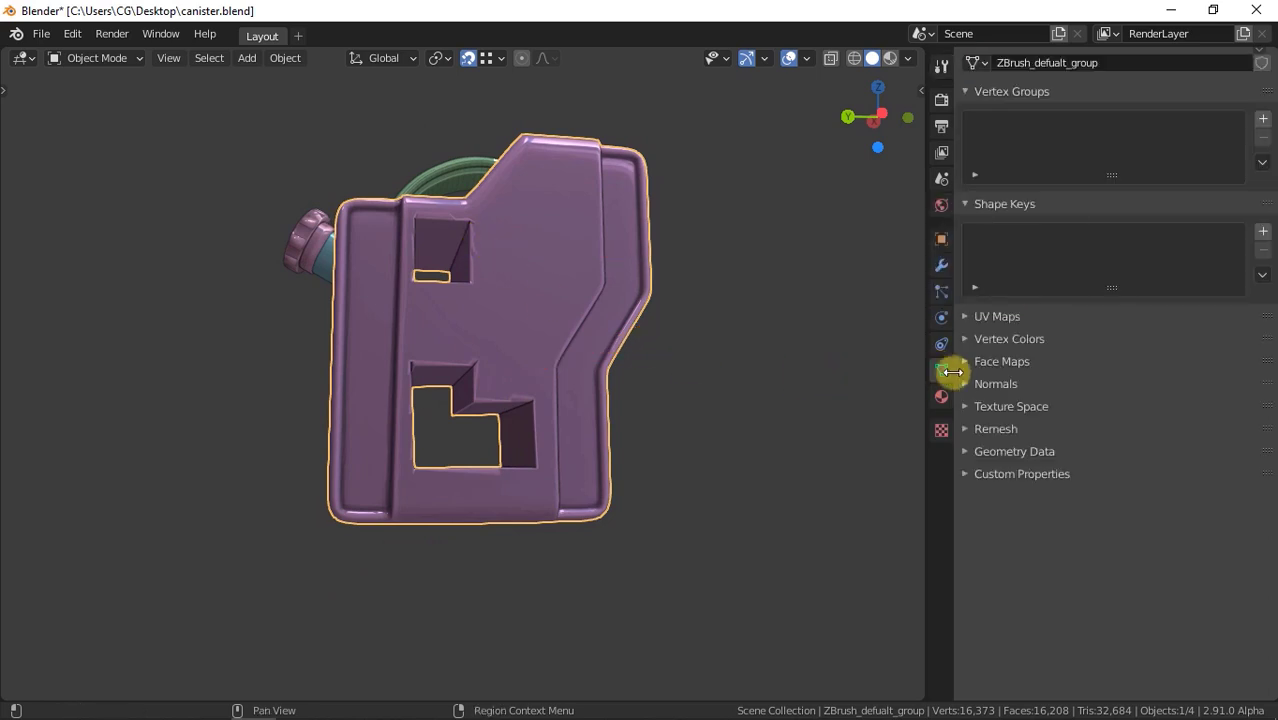
pyautogui.click(960, 383)
pyautogui.click(1084, 411)
pyautogui.moveTo(640, 372)
pyautogui.mouseDown(button='middle')
pyautogui.moveTo(565, 337)
pyautogui.moveTo(505, 350)
pyautogui.moveTo(579, 363)
pyautogui.moveTo(645, 351)
pyautogui.mouseUp(button='middle')
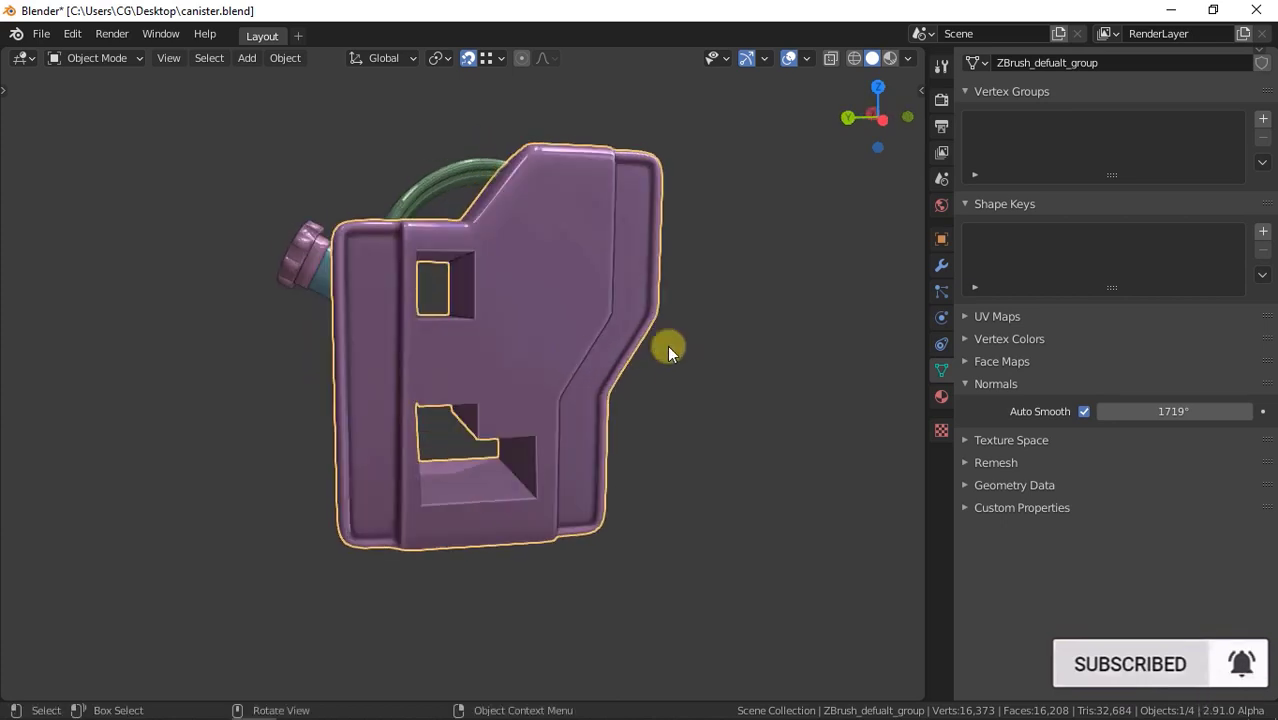
# From the side view, cut a round hole near the canister's top with Carver's Circle cut at 40 subdivisions
pyautogui.click(879, 122)
pyautogui.hotkey('ctrl', 'shift', 'x')
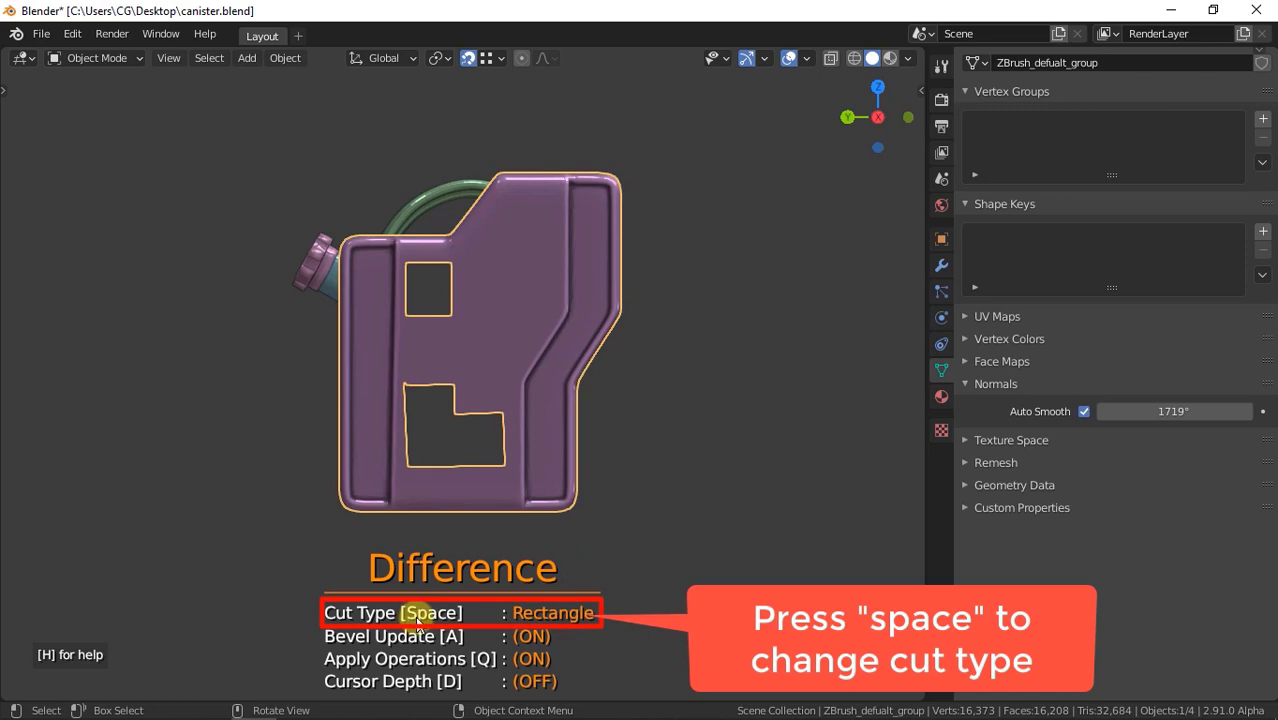
pyautogui.press('space')
pyautogui.press('space')
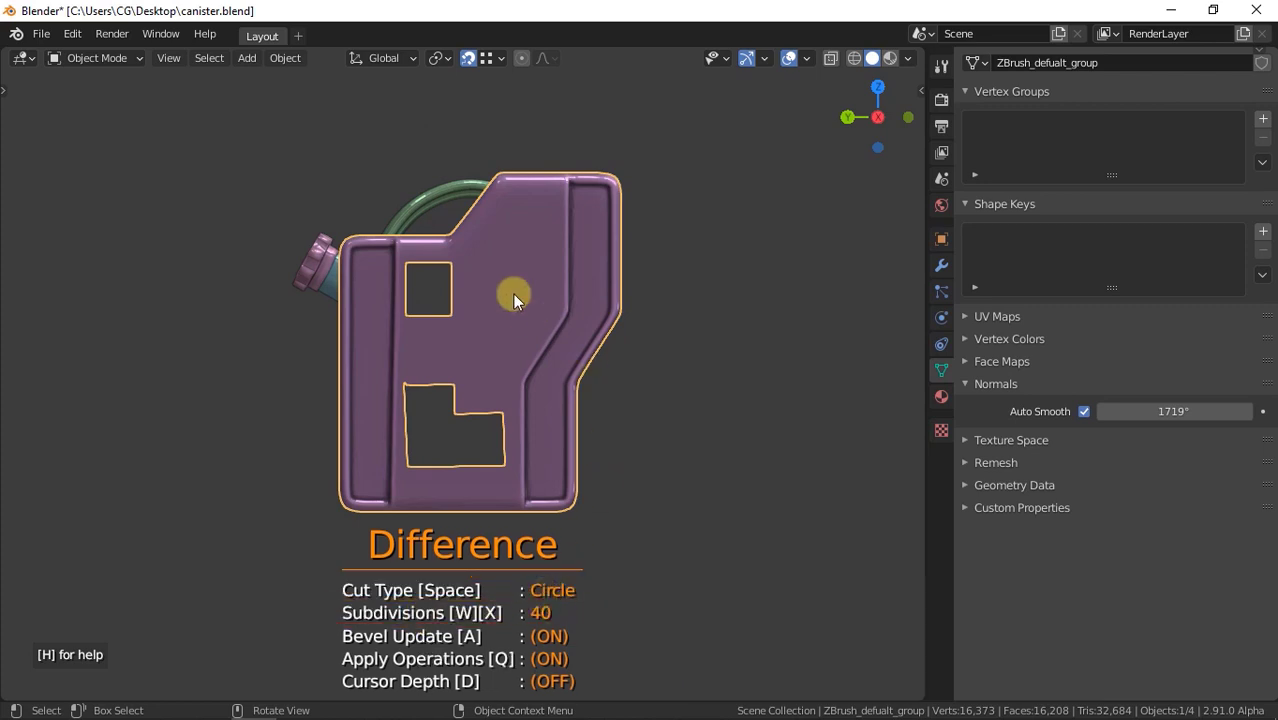
pyautogui.moveTo(537, 242); pyautogui.dragTo(539, 243)
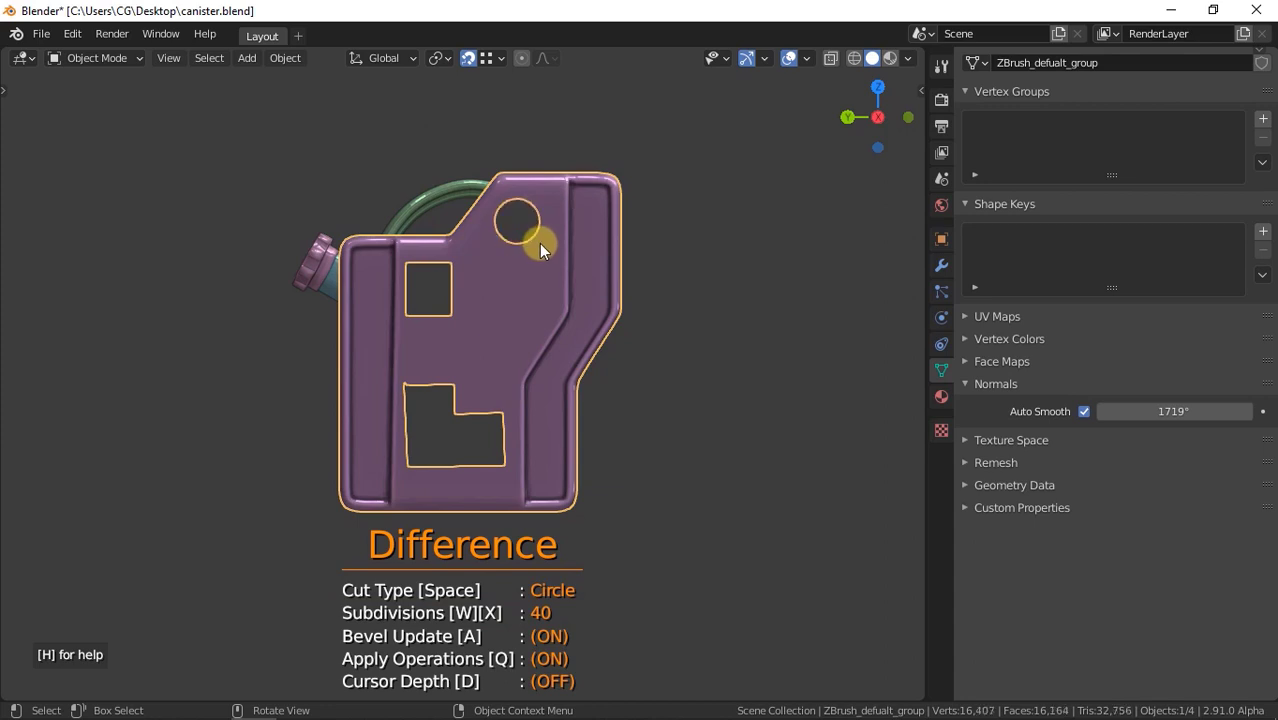
# Reduce Carver's circle subdivisions to 8 and cut an octagonal hole, moving it just above the L-shaped hole before applying
pyautogui.press('h')
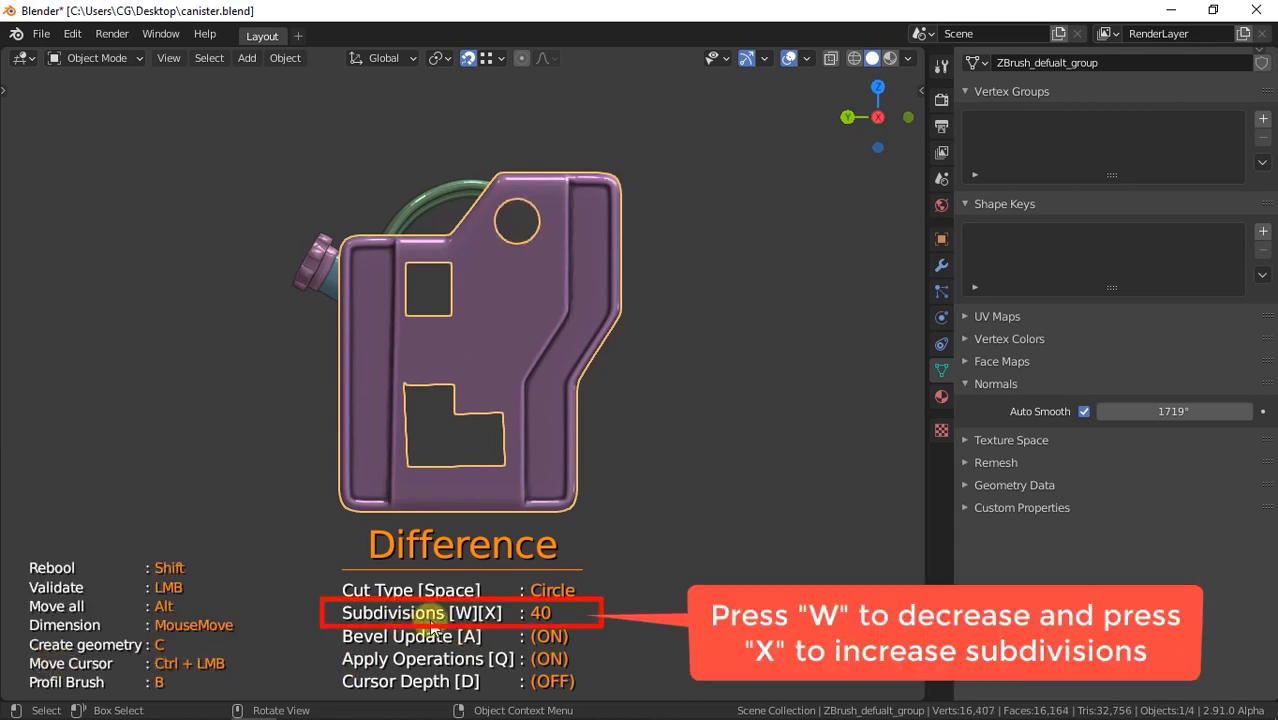
pyautogui.press('w')
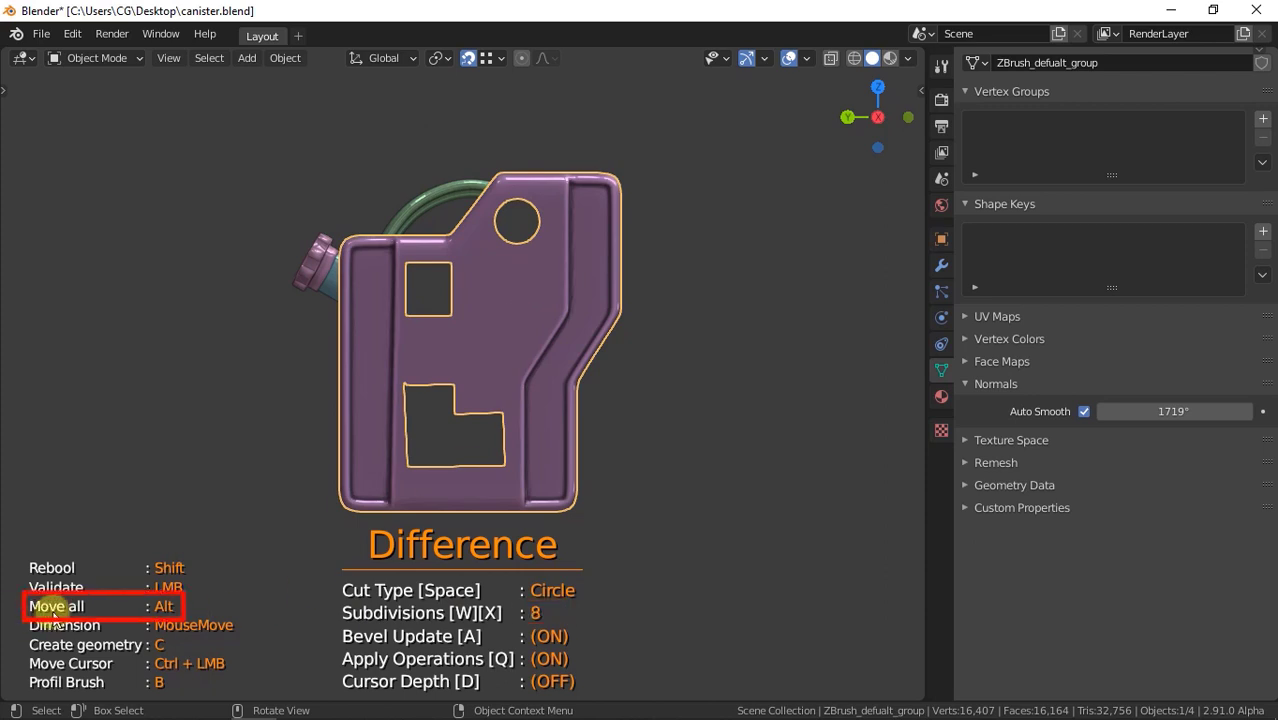
pyautogui.moveTo(519, 279)
pyautogui.mouseDown()
pyautogui.moveTo(556, 306)
pyautogui.moveTo(544, 290)
pyautogui.moveTo(506, 323)
pyautogui.moveTo(530, 290)
pyautogui.mouseUp()
pyautogui.press('alt')
pyautogui.keyDown('alt'); pyautogui.moveTo(506, 350); pyautogui.dragTo(507, 367); pyautogui.keyUp('alt')
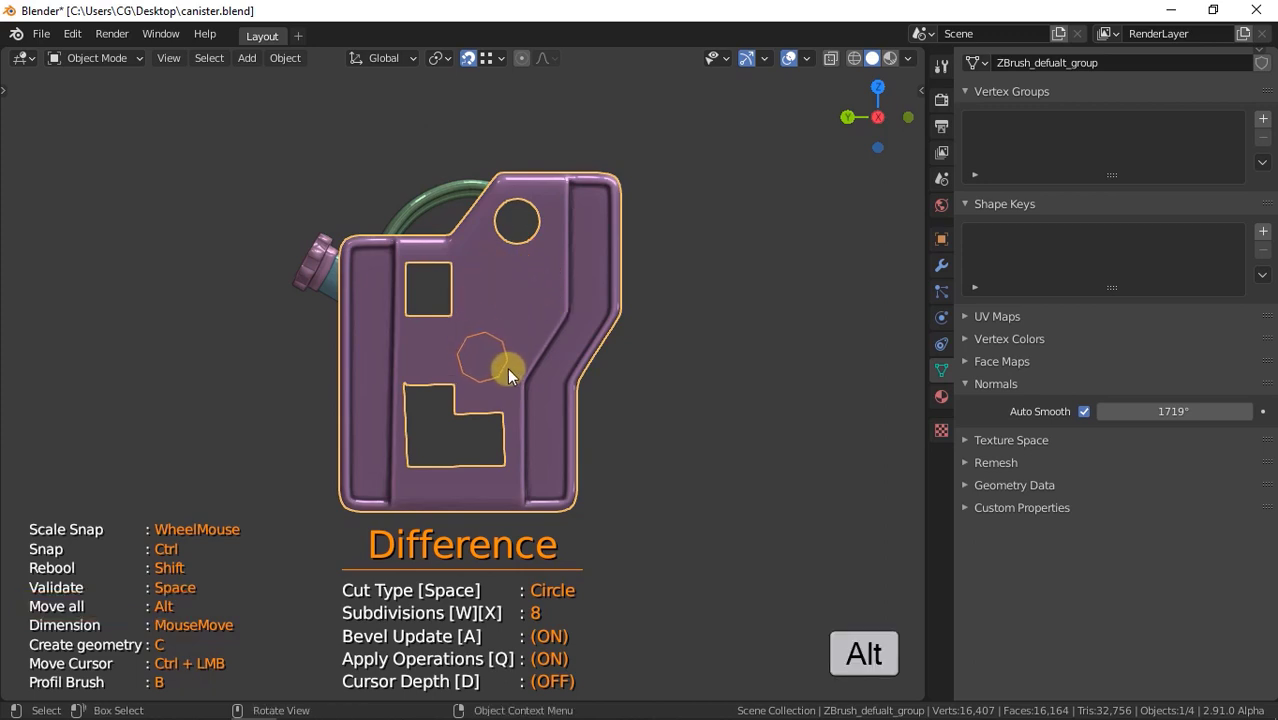
pyautogui.moveTo(448, 365); pyautogui.dragTo(590, 364, button='middle')
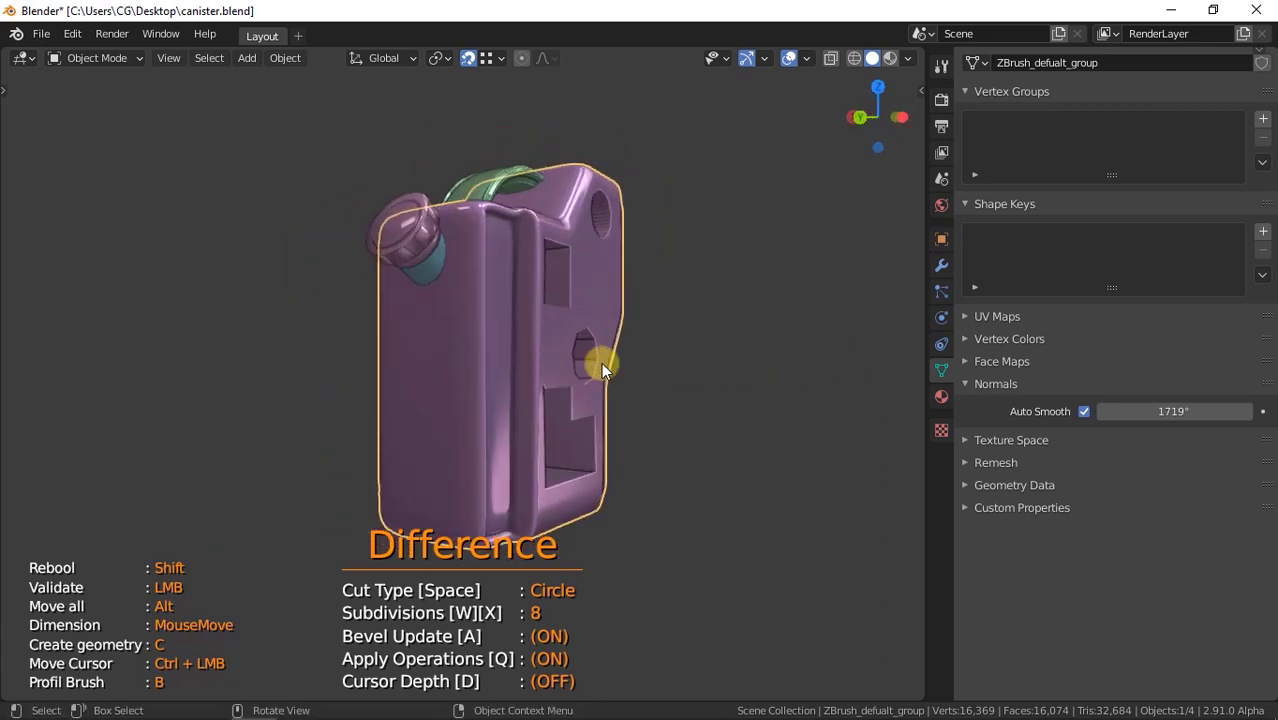
# Show the 3D cursor in the viewport and, within Carver, move it to the lower part of the canister's narrow front face
pyautogui.click(806, 58)
pyautogui.click(821, 170)
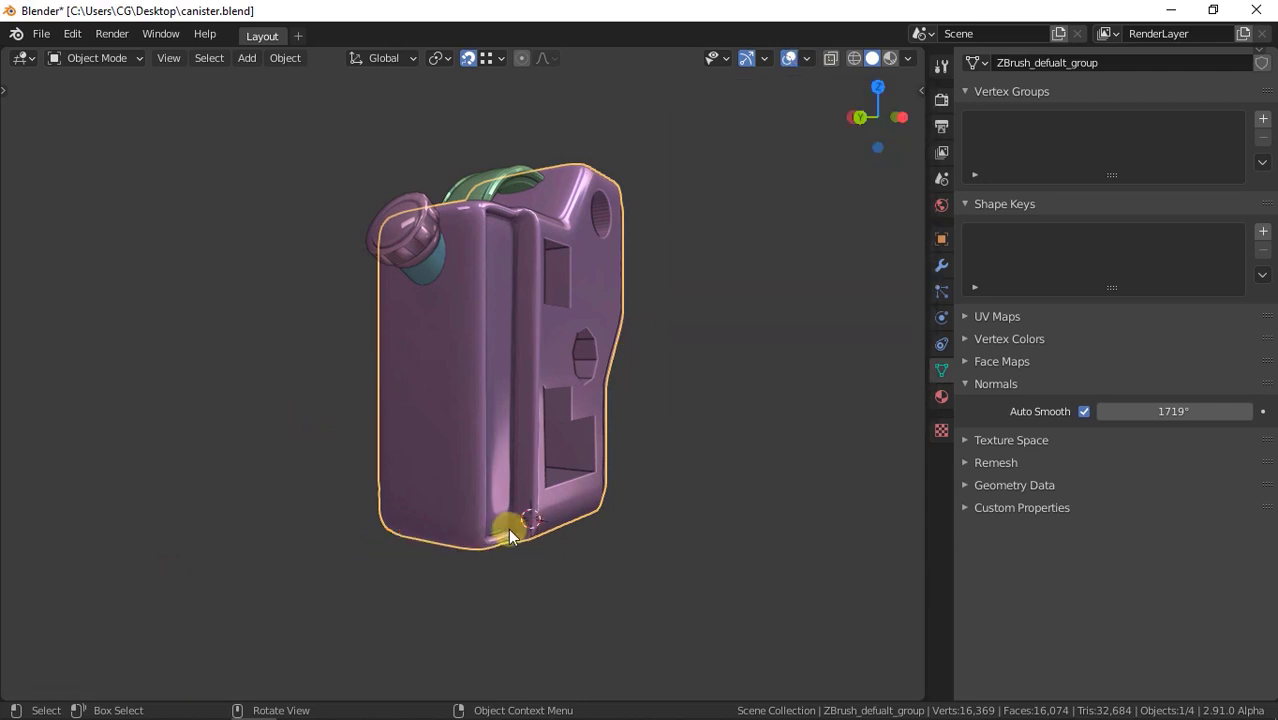
pyautogui.hotkey('ctrl', 'shift', 'x')
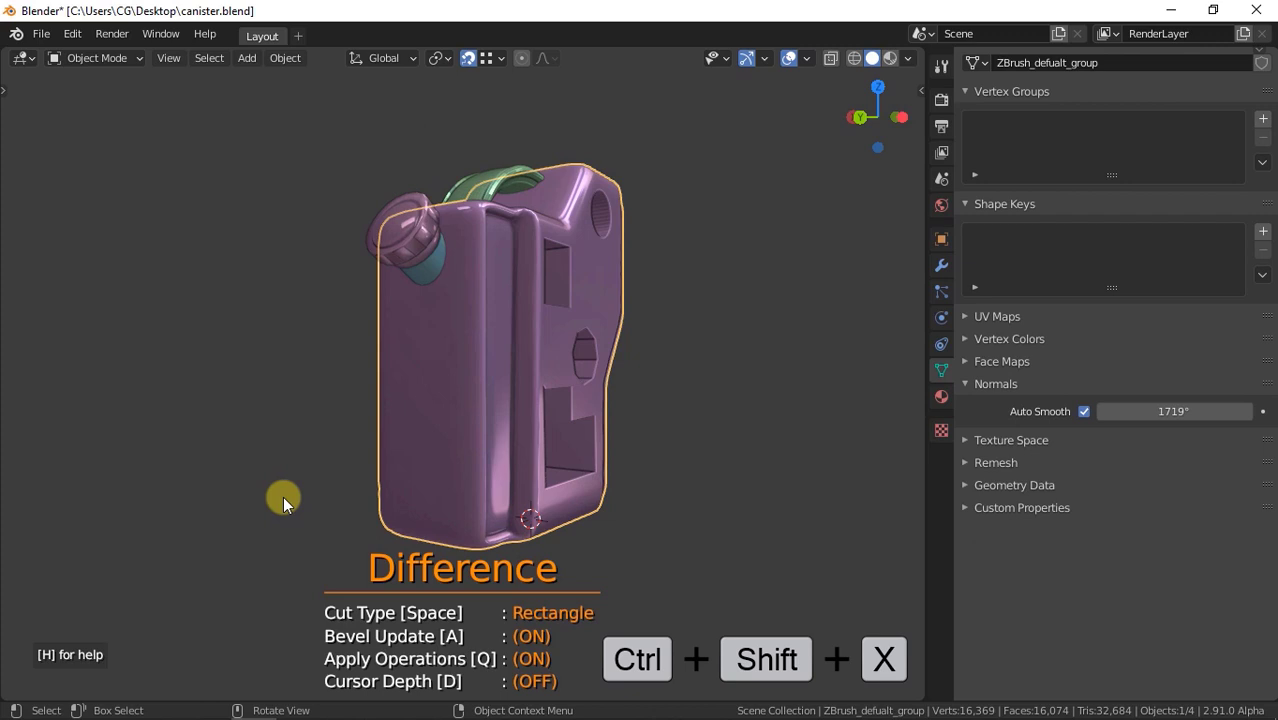
pyautogui.press('h')
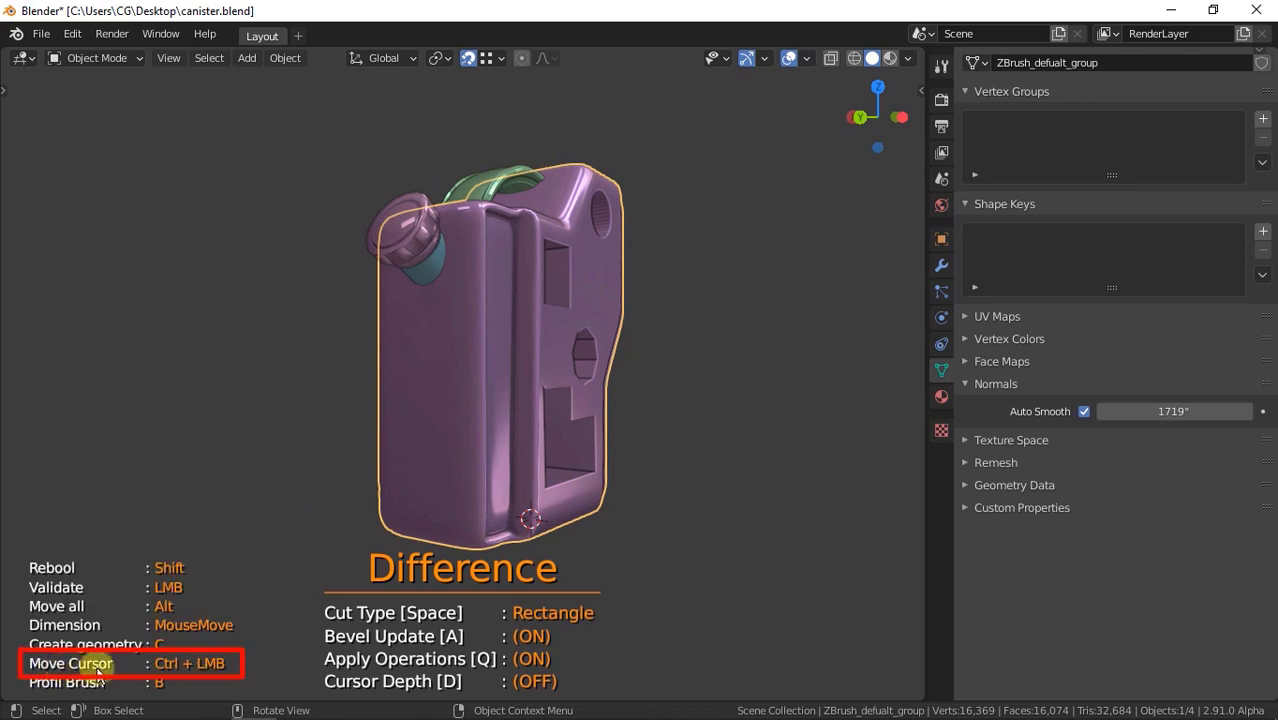
pyautogui.keyDown('ctrl'); pyautogui.click(426, 468); pyautogui.keyUp('ctrl')
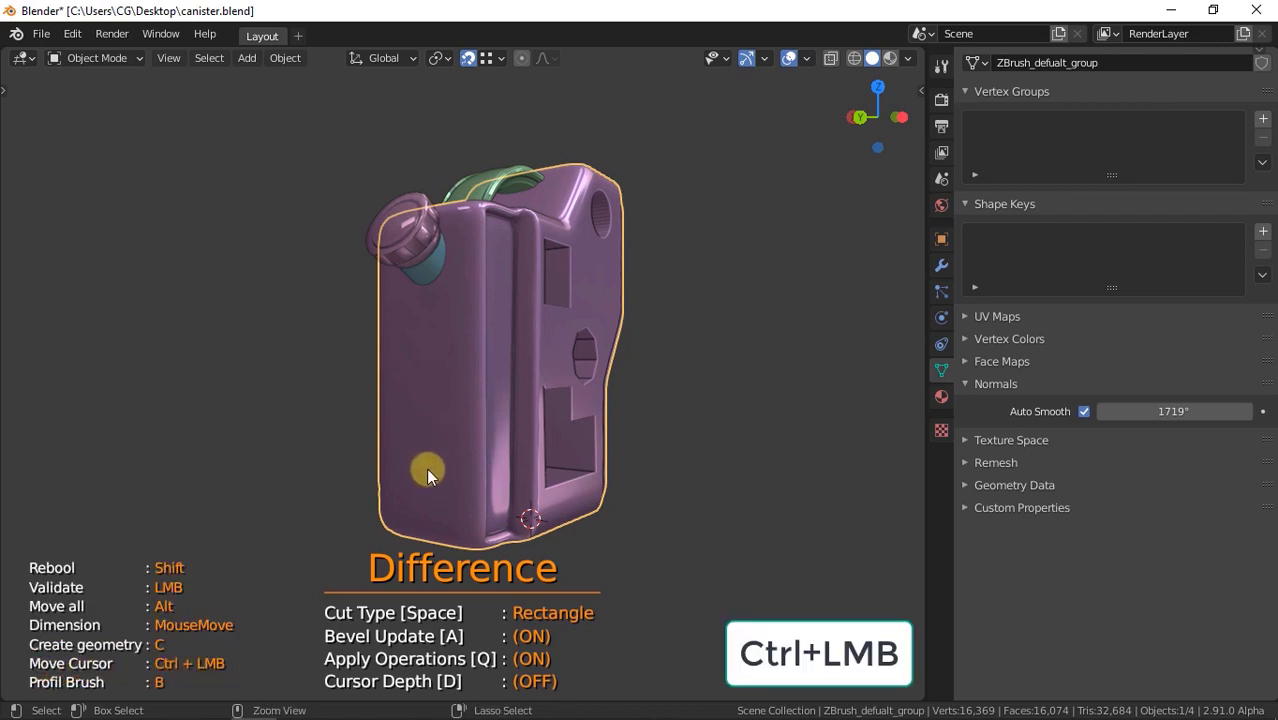
# From the X-axis side view, cut a rectangular notch into the canister's lower front edge with Carver
pyautogui.click(900, 115)
pyautogui.press('ctrl')
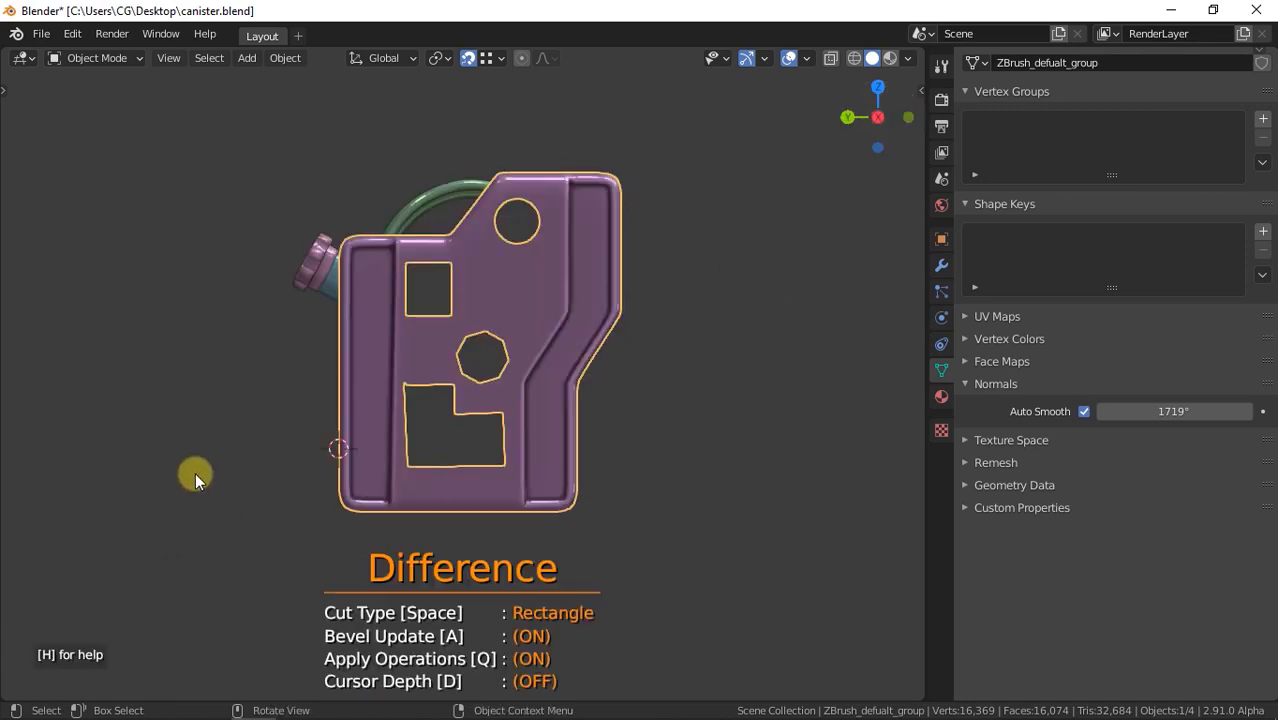
pyautogui.moveTo(313, 423); pyautogui.dragTo(372, 474)
pyautogui.moveTo(377, 475)
pyautogui.mouseDown(button='middle')
pyautogui.moveTo(460, 474)
pyautogui.moveTo(585, 428)
pyautogui.moveTo(508, 463)
pyautogui.mouseUp(button='middle')
# Move the 3D cursor higher on the front face and cut a second rectangular notch there with Cursor Depth on
pyautogui.keyDown('ctrl'); pyautogui.click(429, 341); pyautogui.keyUp('ctrl')
pyautogui.click(900, 118)
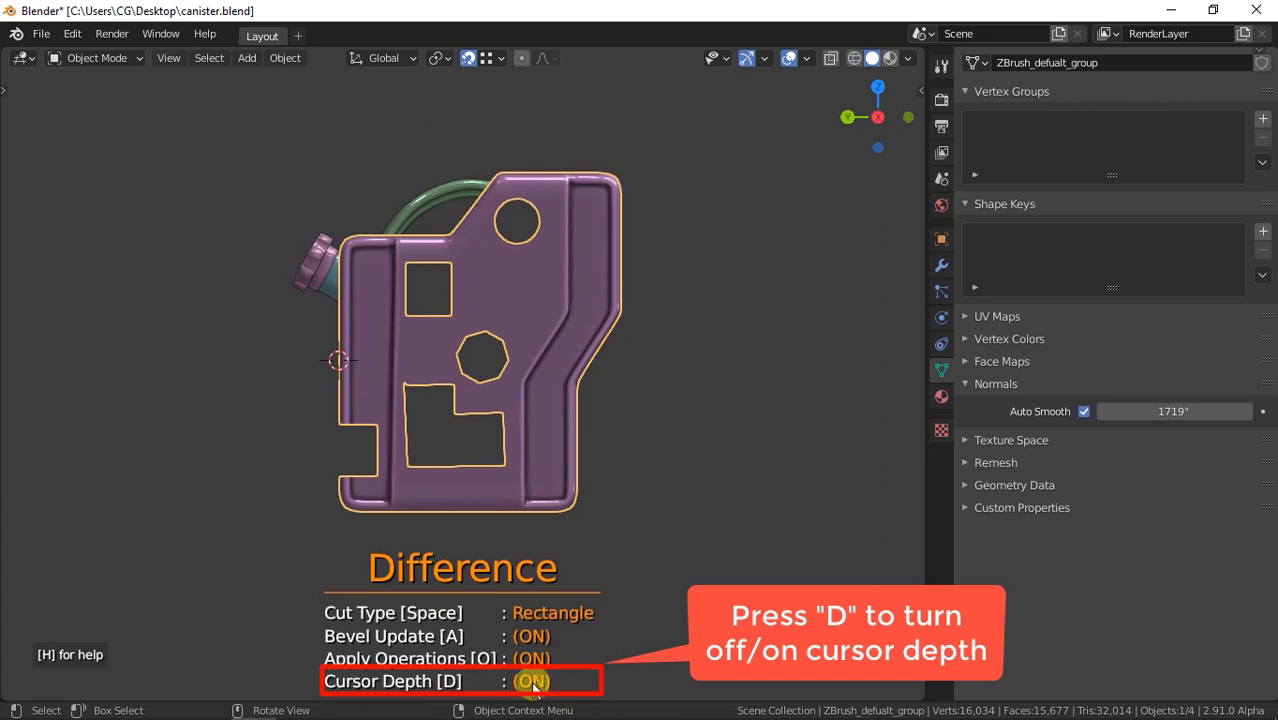
pyautogui.moveTo(314, 334); pyautogui.dragTo(376, 392)
pyautogui.moveTo(380, 393); pyautogui.dragTo(444, 387, button='middle')
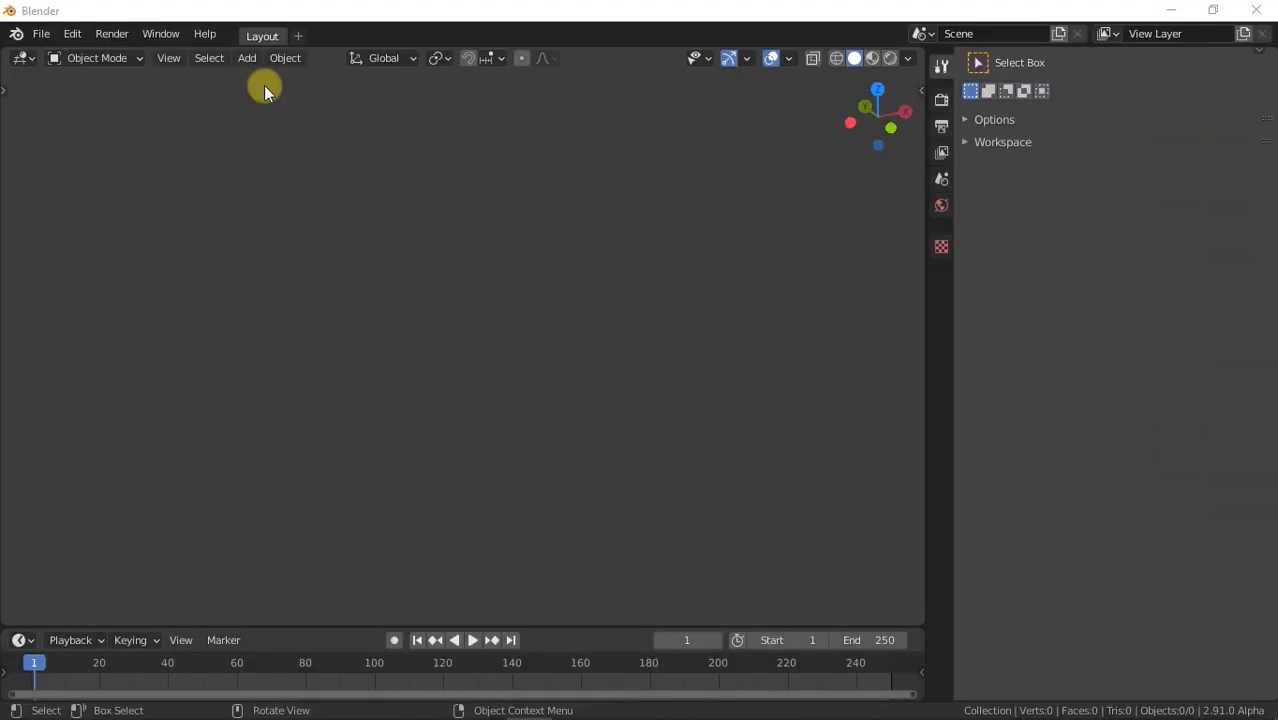
# Add a plane mesh to the empty scene and rotate it 90° about the global X axis
pyautogui.click(247, 58)
pyautogui.moveTo(342, 82)
pyautogui.click(418, 75)
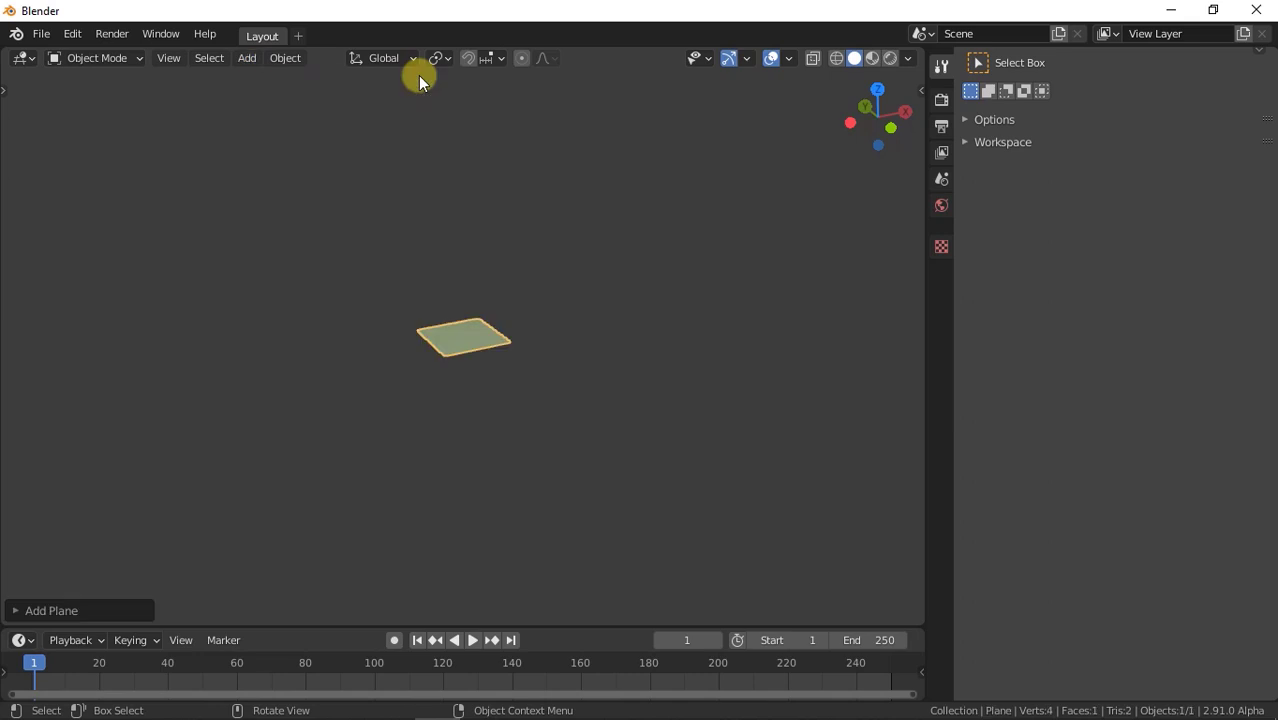
pyautogui.press('r')
pyautogui.press('x')
pyautogui.press('9')
pyautogui.press('0')
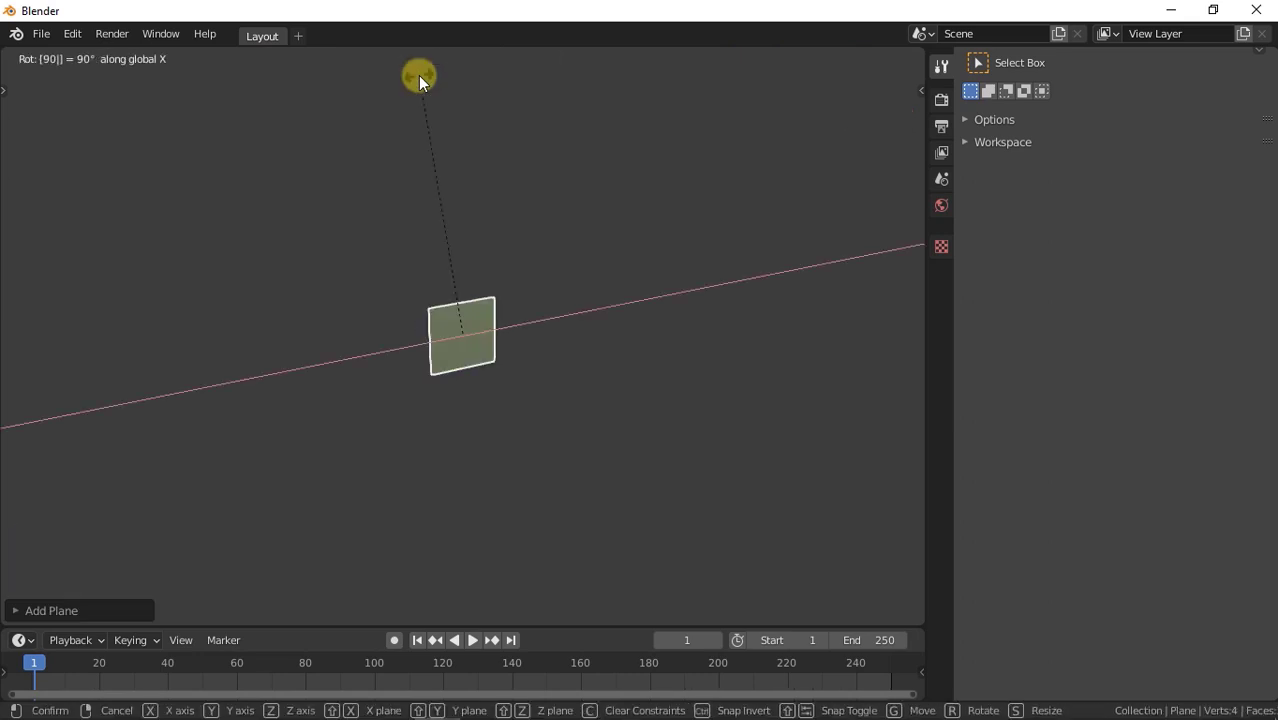
pyautogui.press('Return')
# Scale the upright plane by 4 along the global X axis
pyautogui.press('s')
pyautogui.press('x')
pyautogui.press('4')
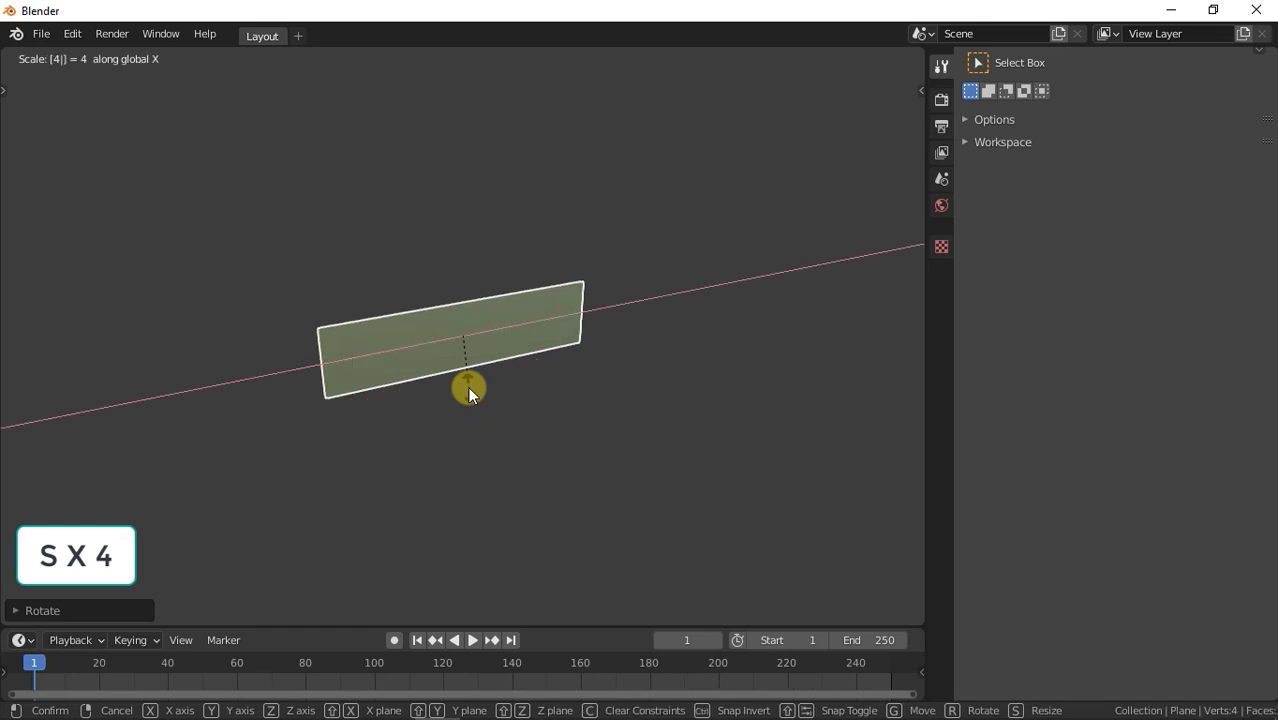
pyautogui.press('Return')
# In Edit Mode, subdivide the whole plane with 10 cuts
pyautogui.click(128, 55)
pyautogui.click(117, 95)
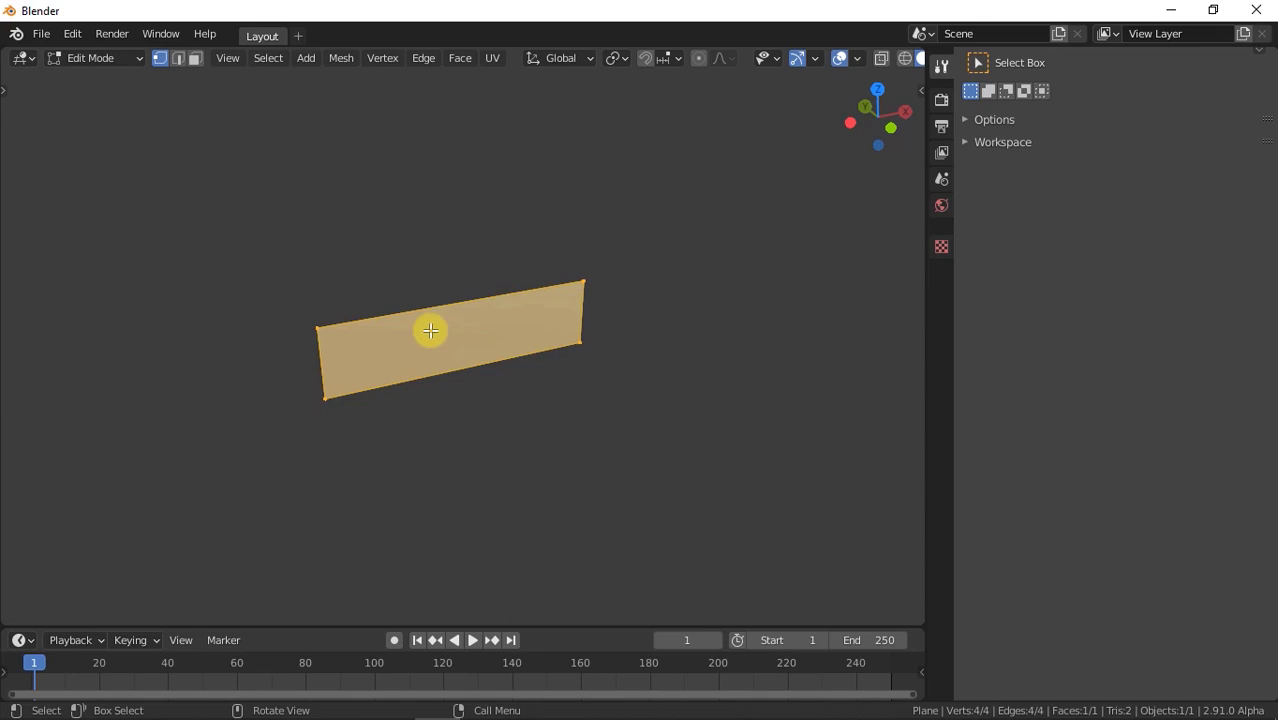
pyautogui.rightClick(431, 331)
pyautogui.click(385, 247)
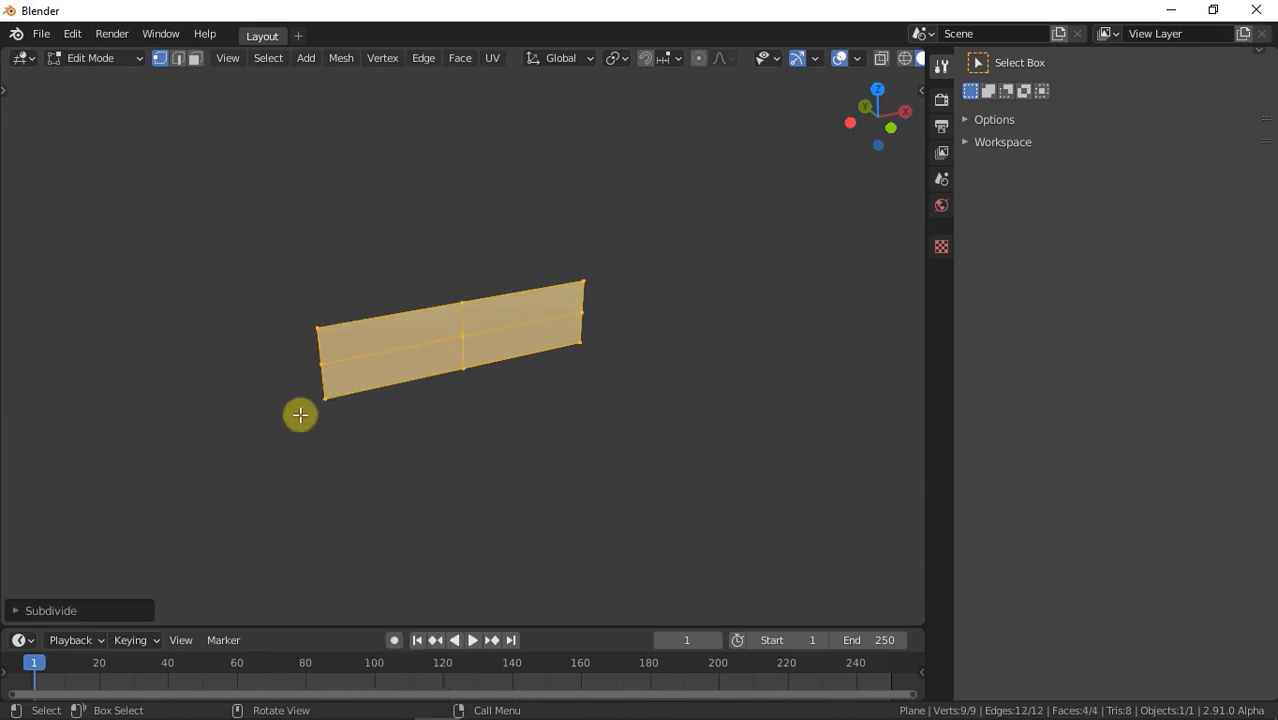
pyautogui.click(33, 607)
pyautogui.click(211, 473)
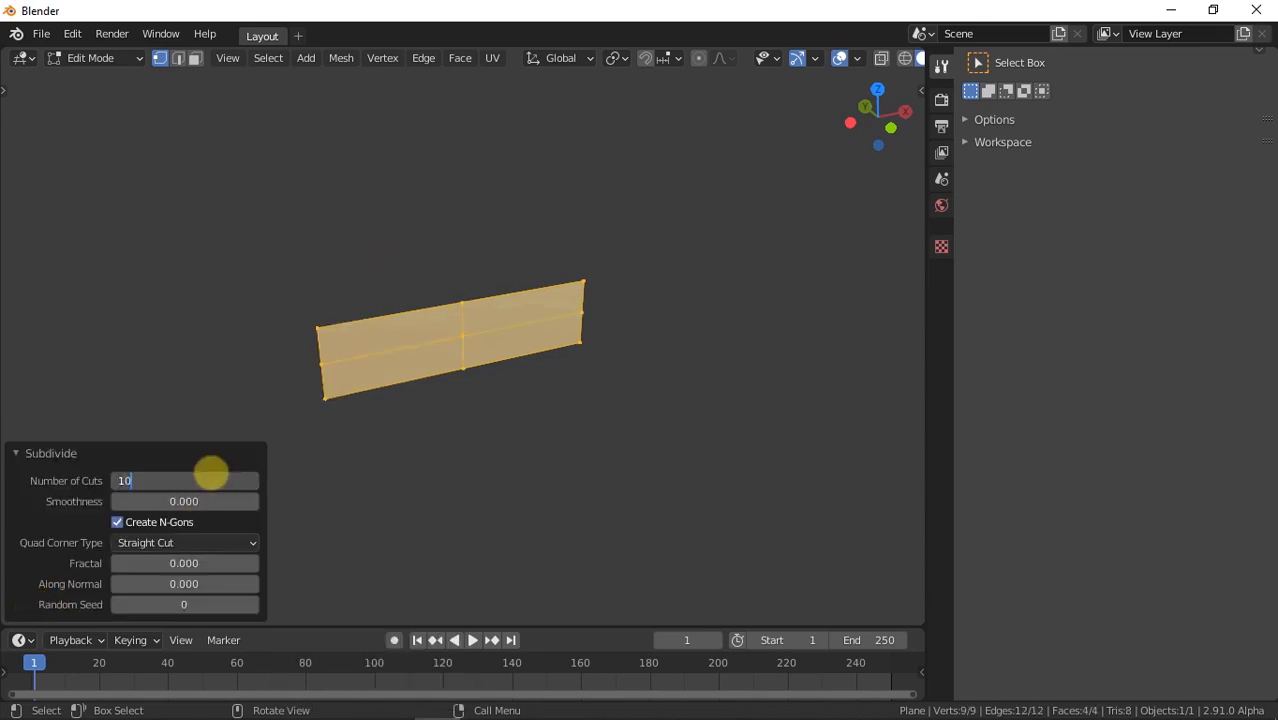
pyautogui.write('0')
# Give the plane's subdivision a small Fractal value and collapse the Subdivide settings
pyautogui.click(188, 563)
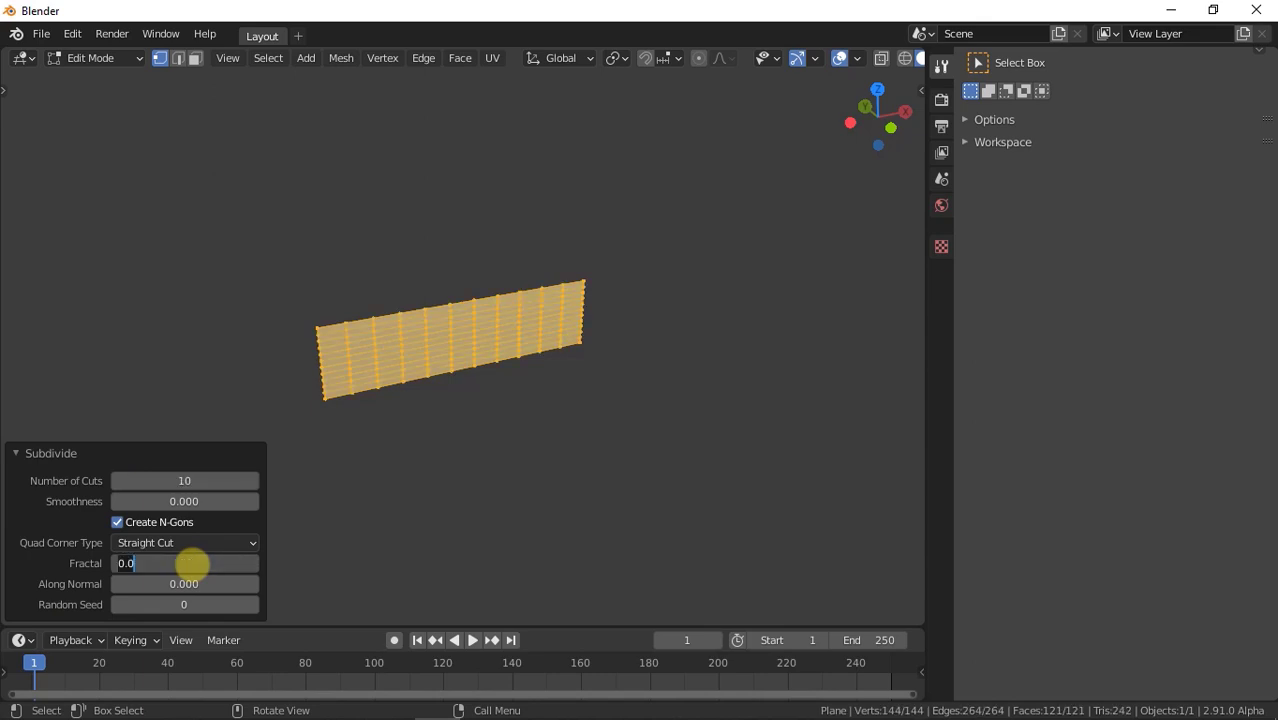
pyautogui.press('Return')
pyautogui.click(35, 455)
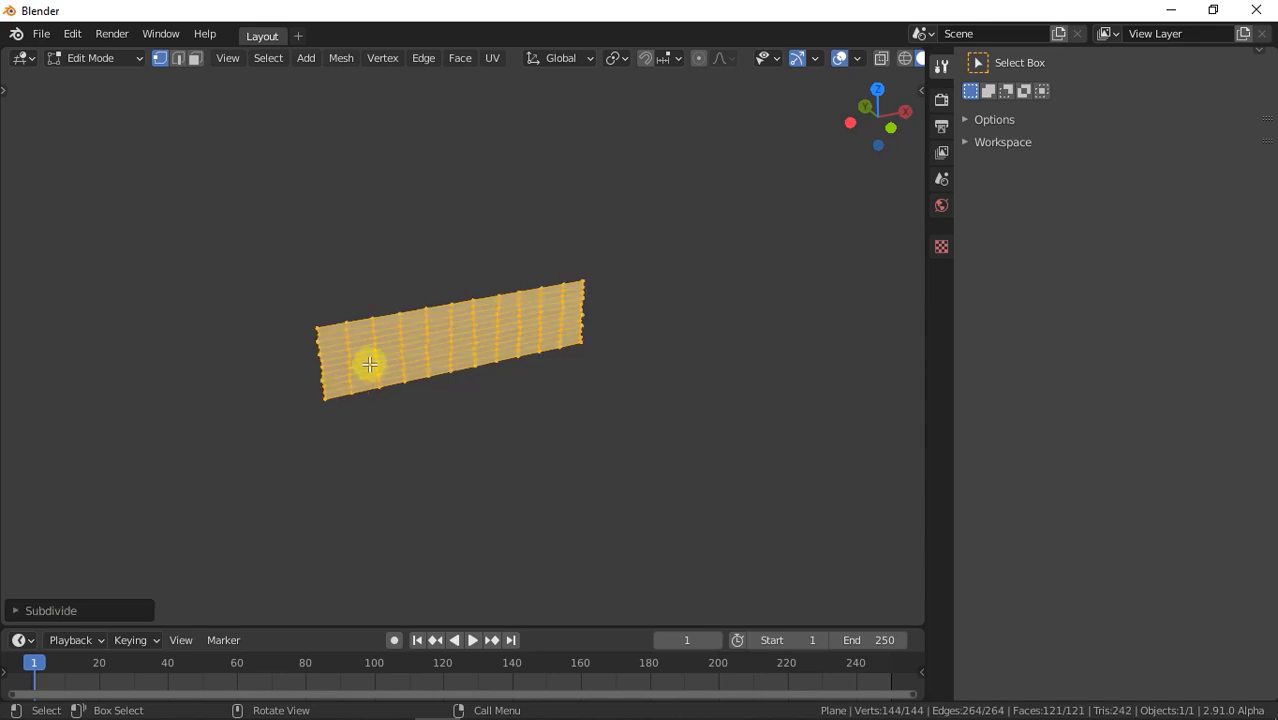
# Return the plane to Object Mode and apply smooth shading to it
pyautogui.press('KP_Decimal')
pyautogui.click(110, 57)
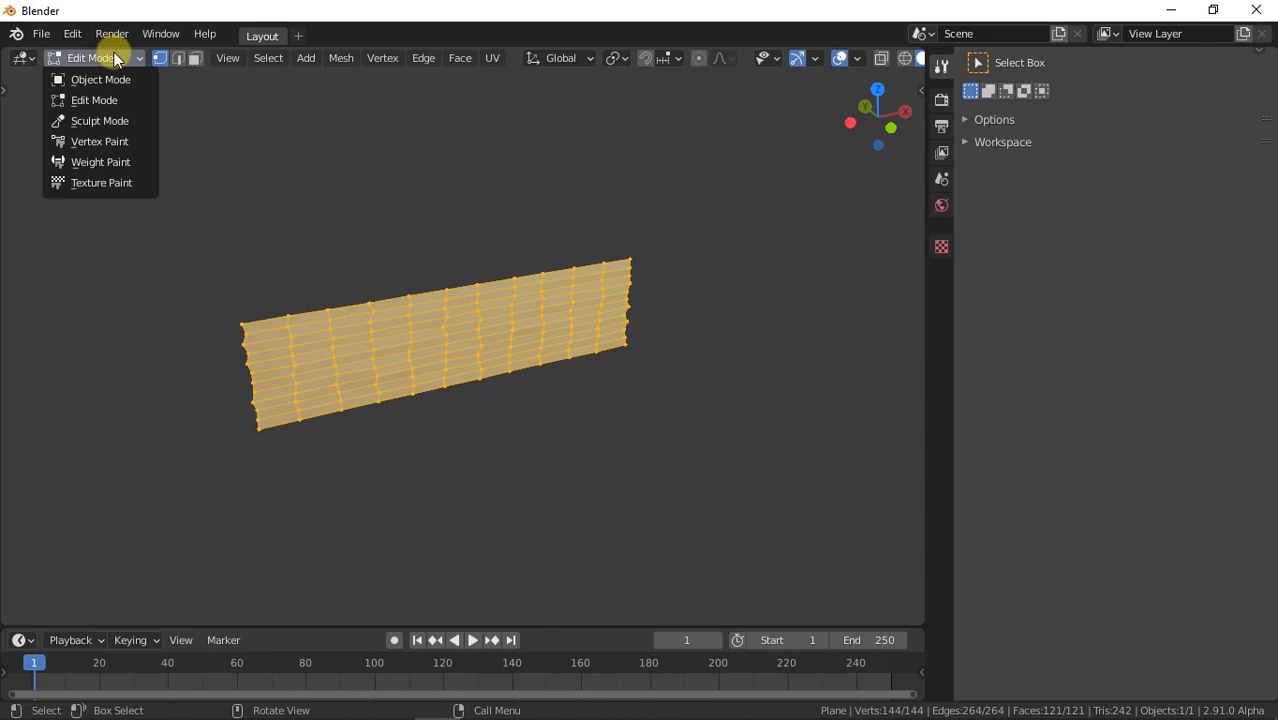
pyautogui.click(113, 76)
pyautogui.rightClick(429, 326)
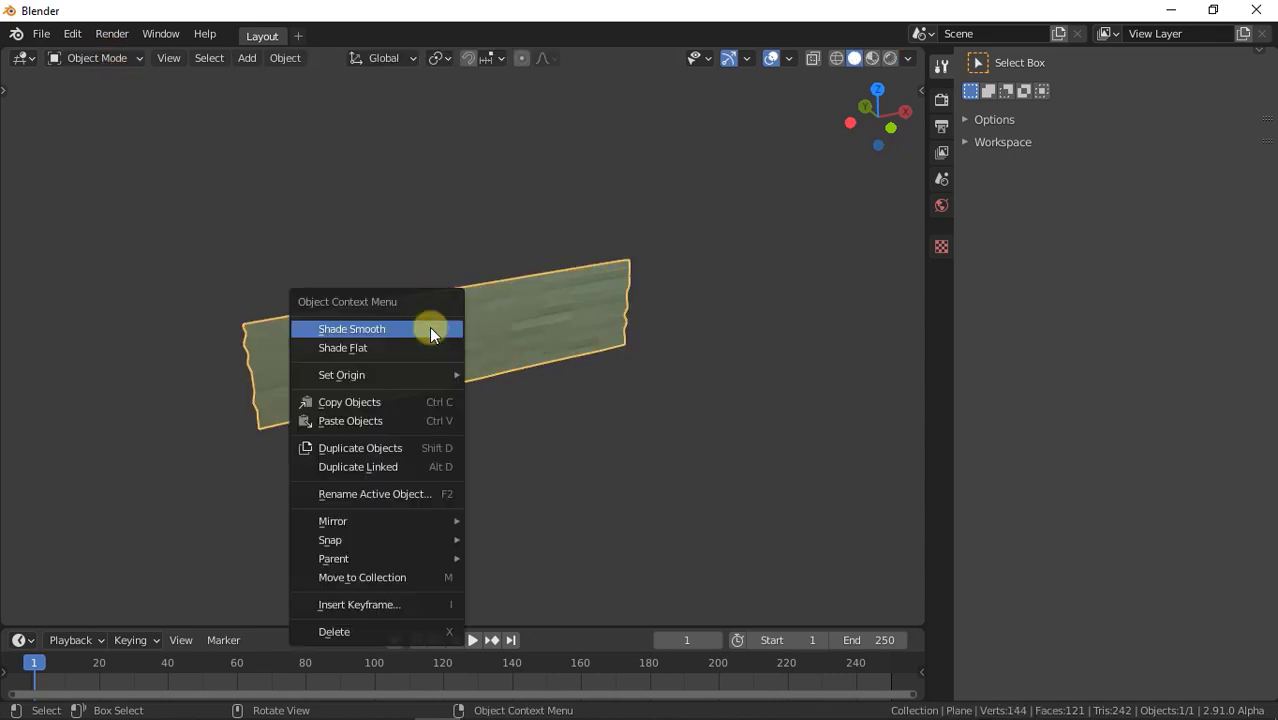
pyautogui.click(427, 326)
# Add a Catmull-Clark Subdivision modifier with viewport level 1 to the plane and apply it
pyautogui.click(941, 264)
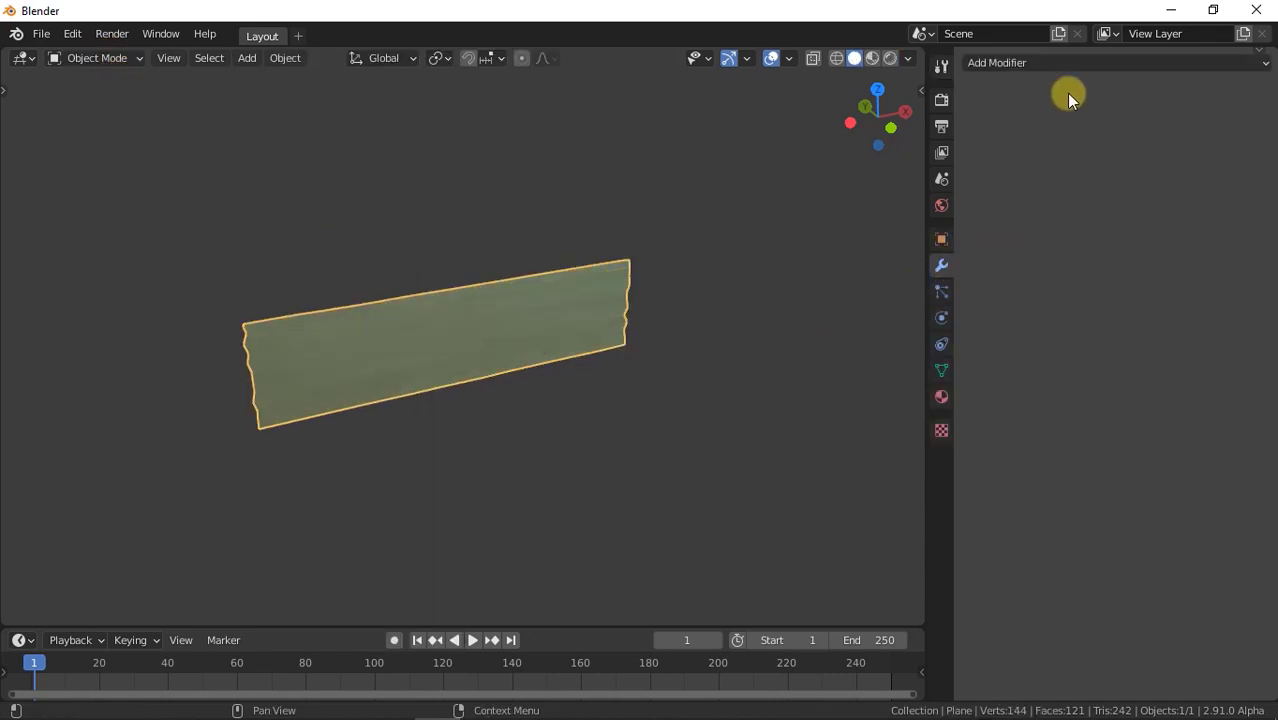
pyautogui.click(1063, 65)
pyautogui.click(906, 371)
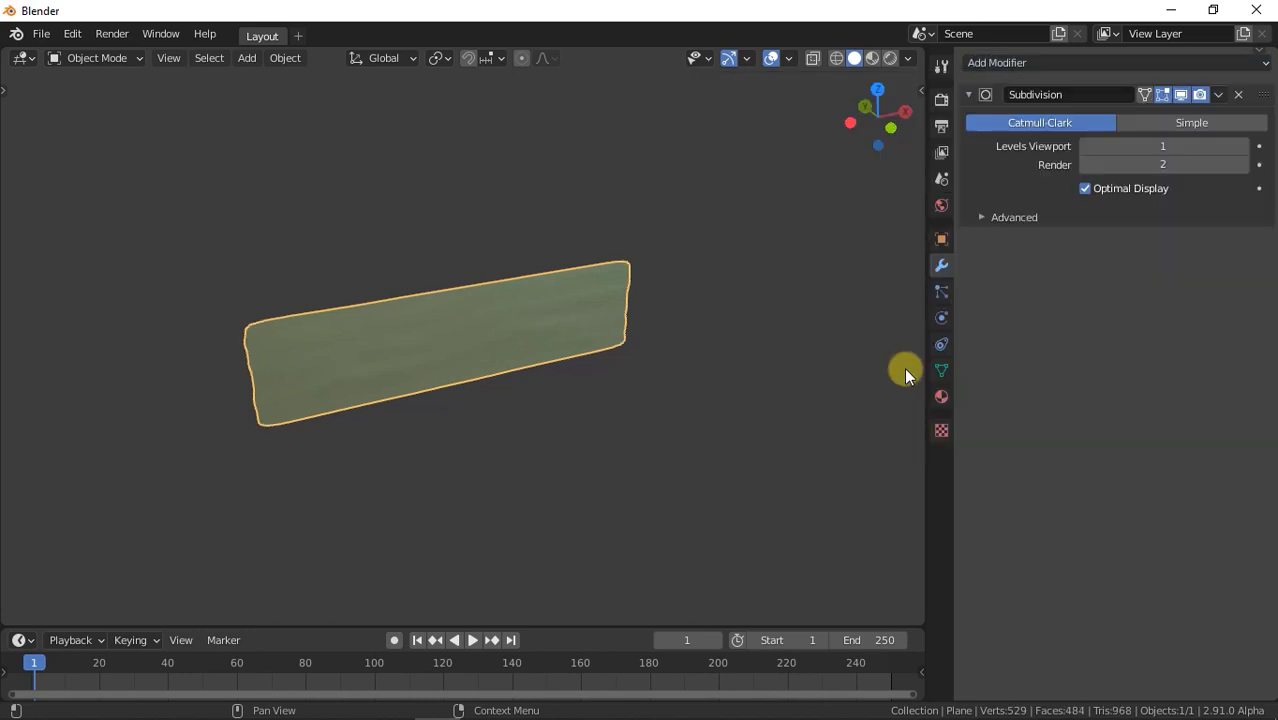
pyautogui.click(1228, 96)
pyautogui.click(1181, 114)
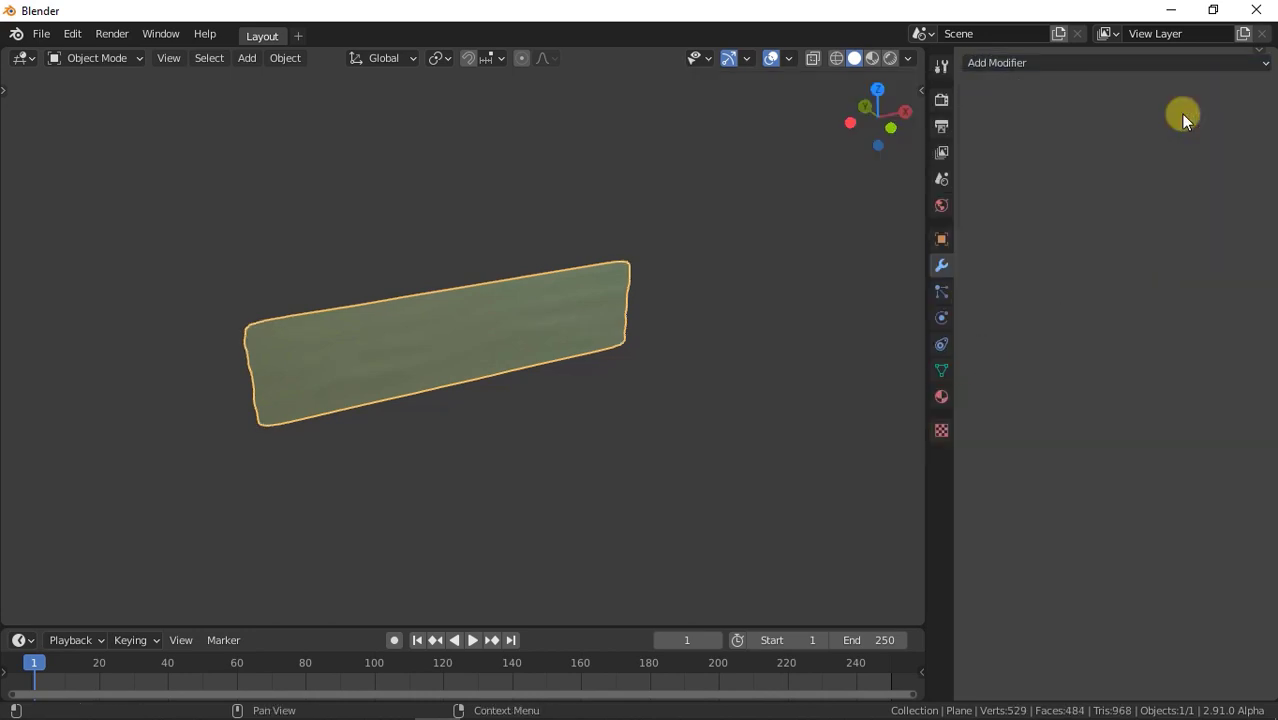
# Add a Bezier curve to the scene and hide the viewport grid in top view
pyautogui.click(249, 60)
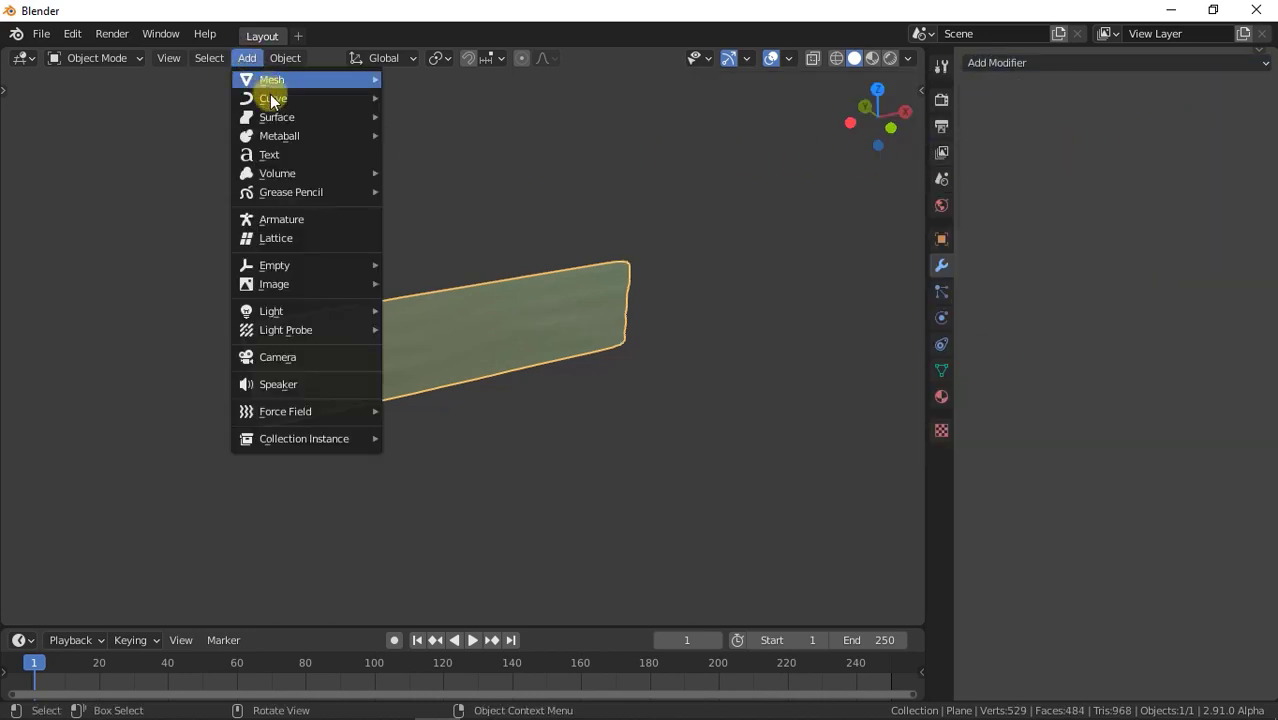
pyautogui.moveTo(270, 98)
pyautogui.click(437, 100)
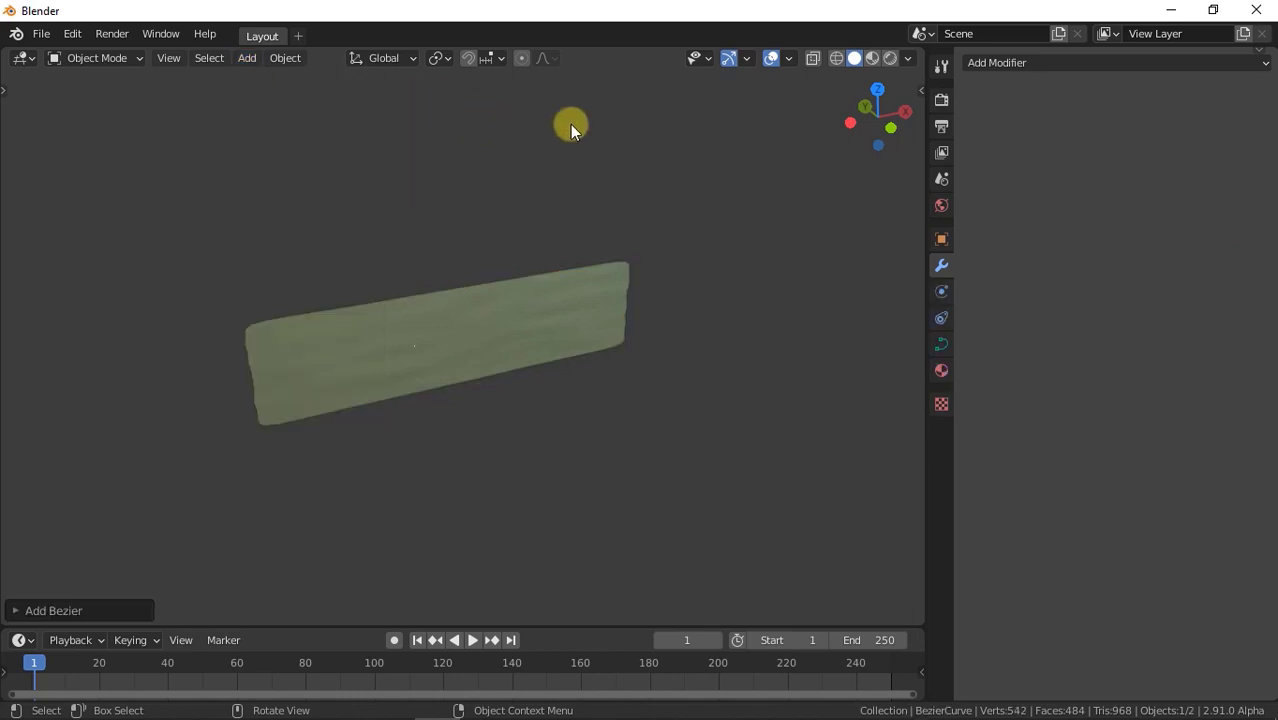
pyautogui.click(877, 90)
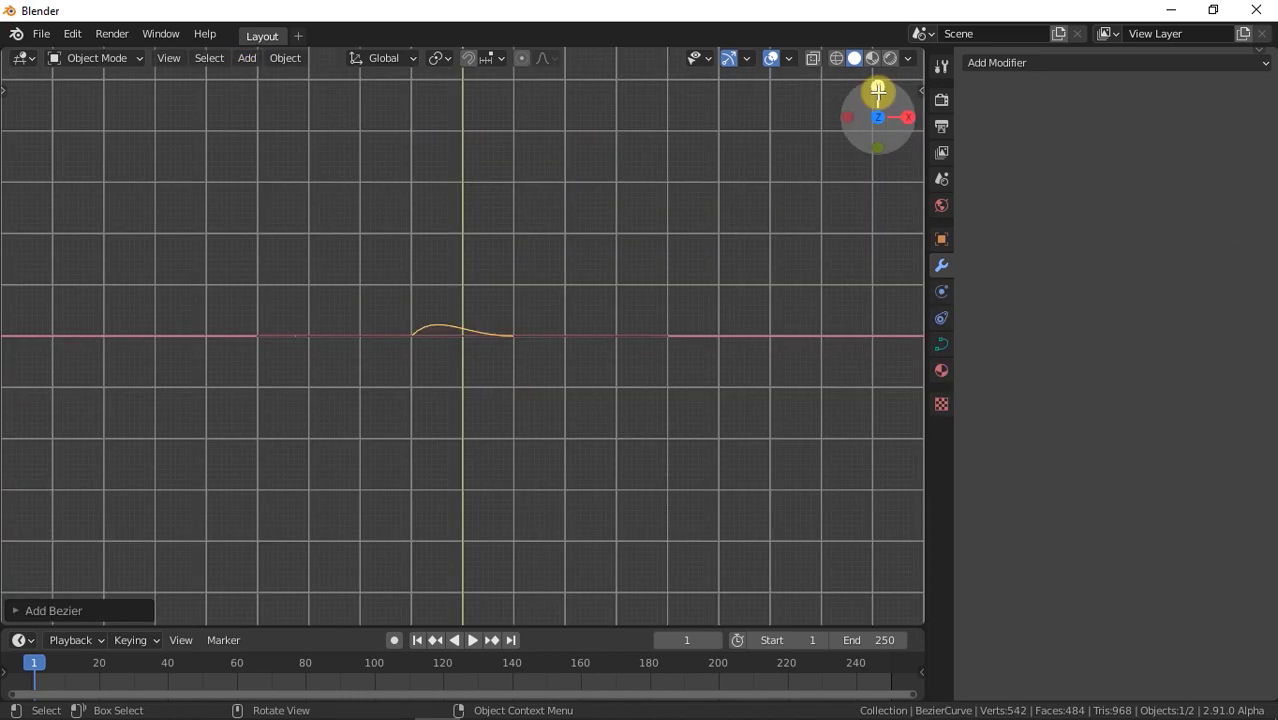
pyautogui.click(789, 58)
pyautogui.click(673, 148)
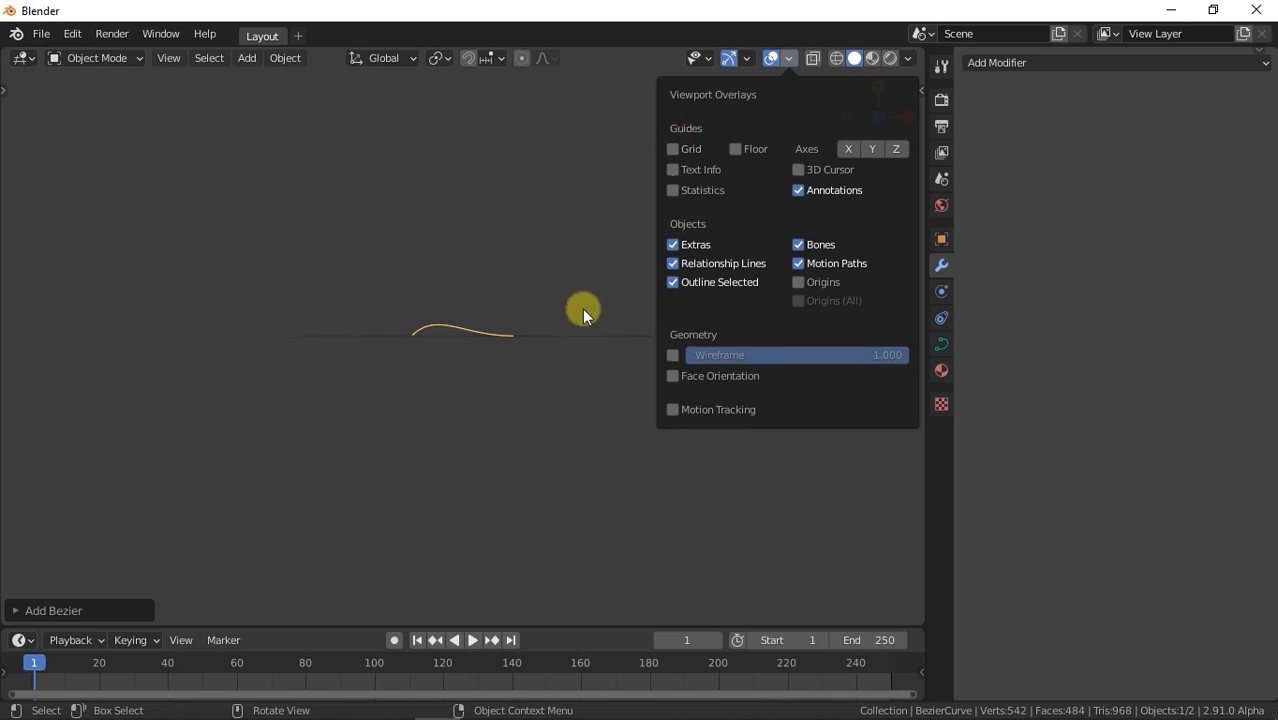
# Scale the Bezier curve up well beyond the plane's length and set its preview resolution to 50
pyautogui.press('s')
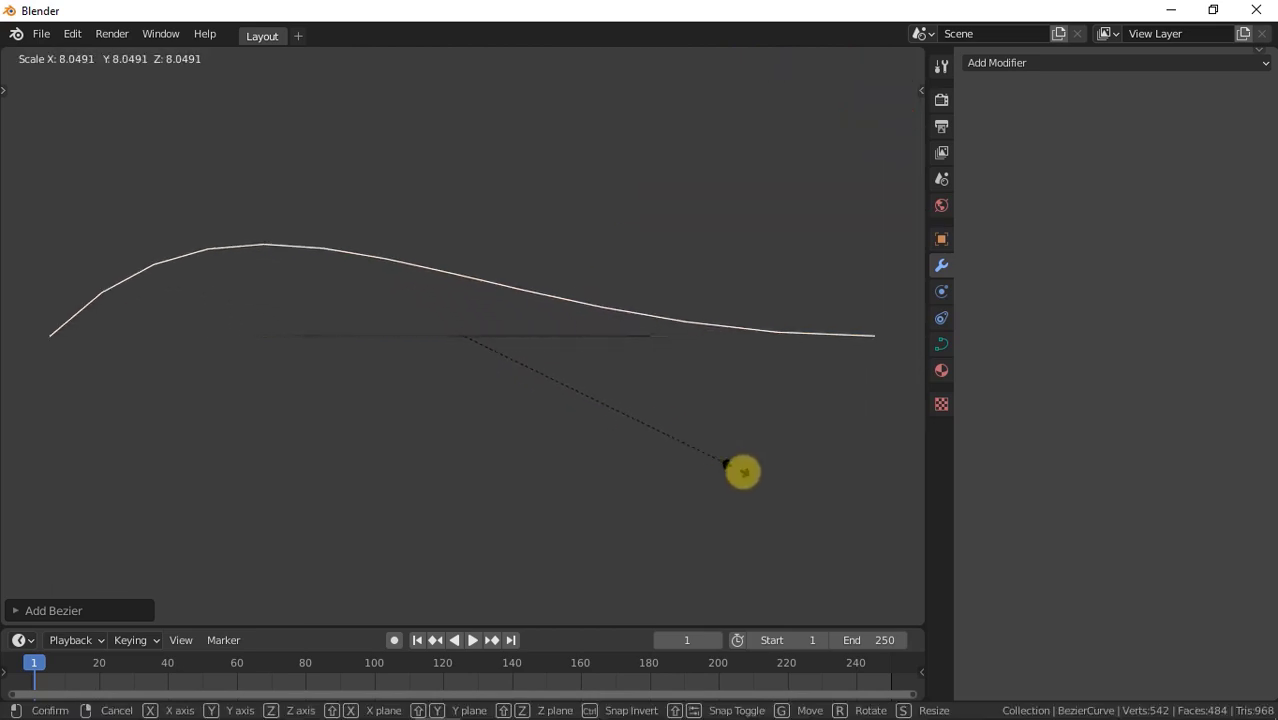
pyautogui.click(839, 516)
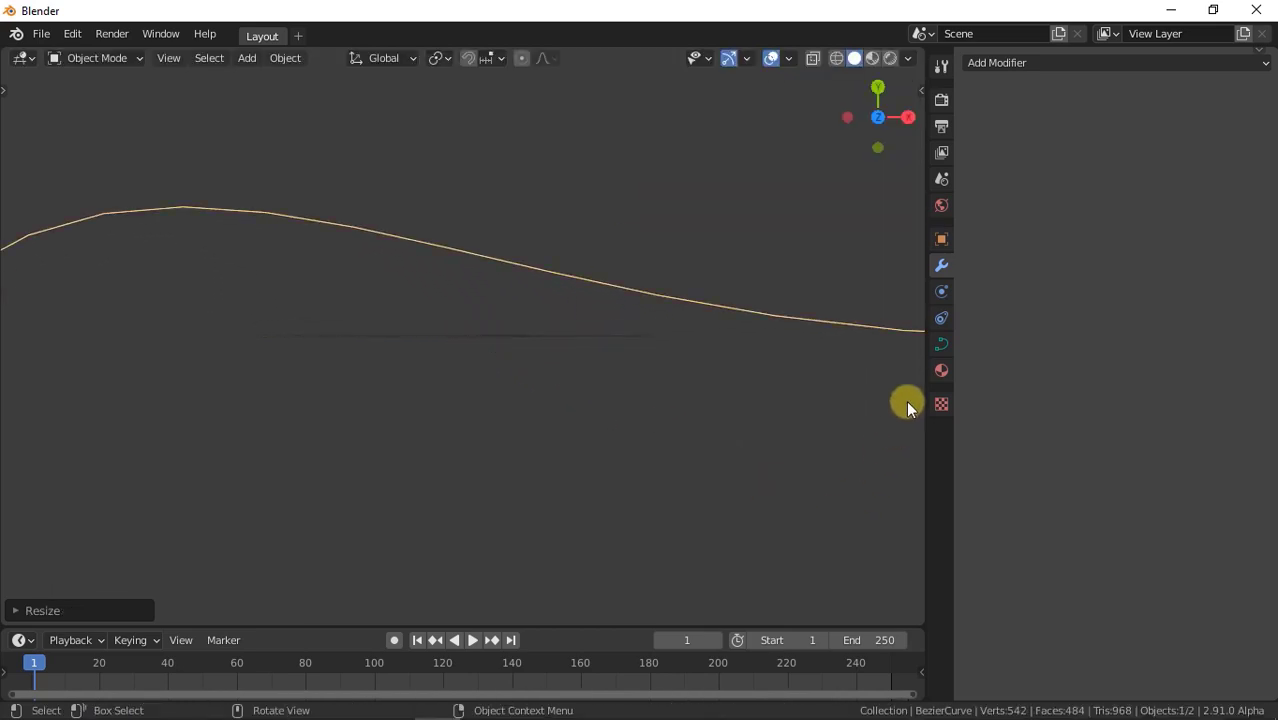
pyautogui.click(941, 343)
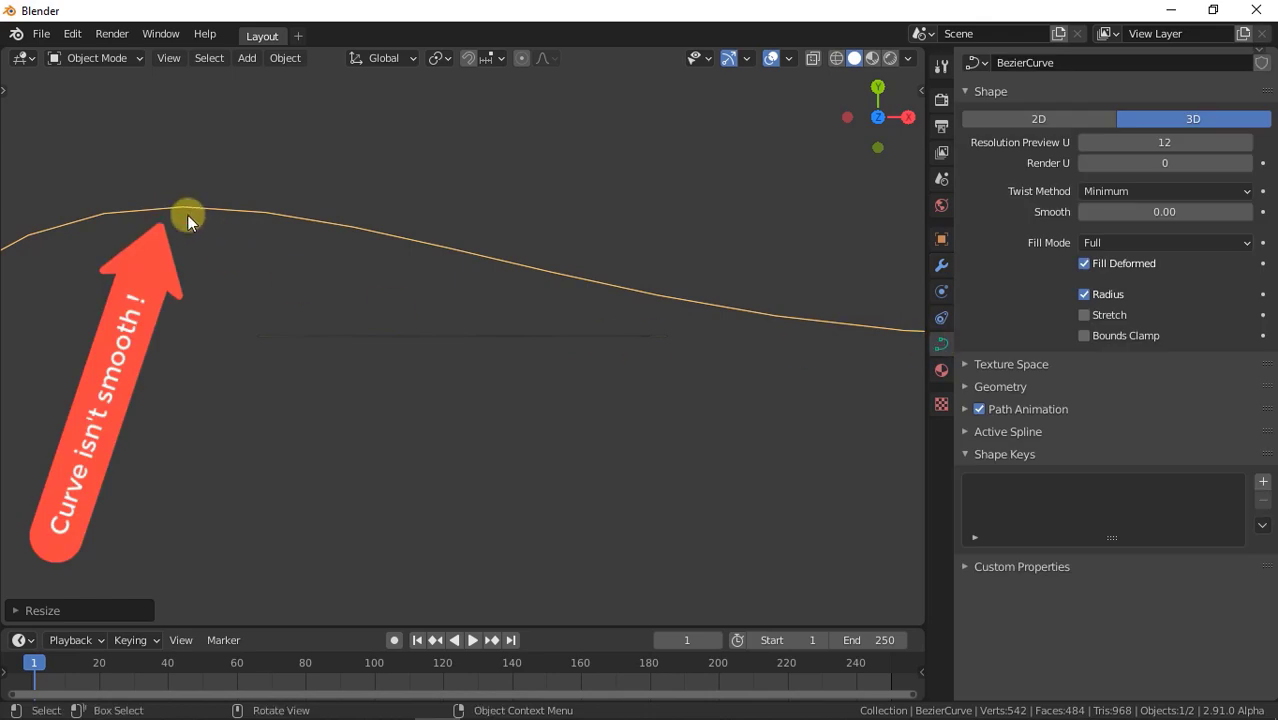
pyautogui.click(1153, 146)
pyautogui.write('50')
pyautogui.press('Return')
# Add a Curve modifier to the plane with BezierCurve as the curve object and X as the deform axis
pyautogui.moveTo(498, 459); pyautogui.dragTo(538, 344, button='middle')
pyautogui.click(527, 299)
pyautogui.click(944, 266)
pyautogui.click(1102, 58)
pyautogui.click(1057, 145)
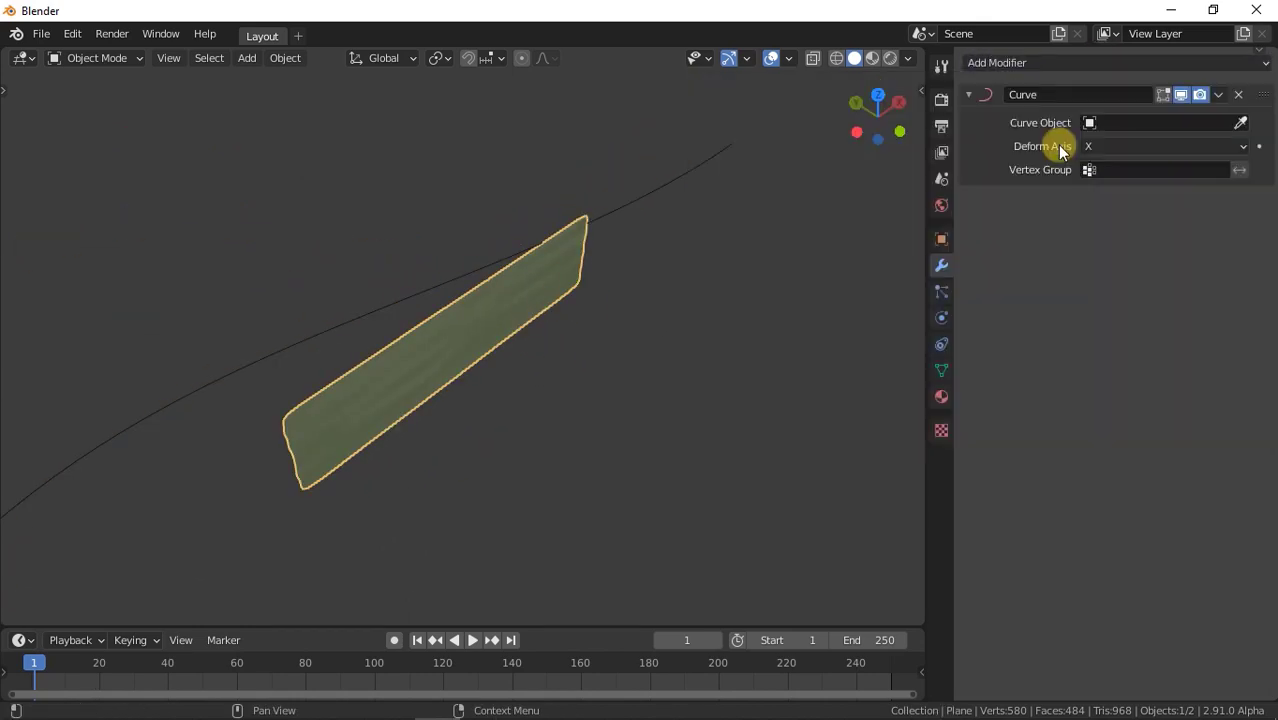
pyautogui.click(1240, 122)
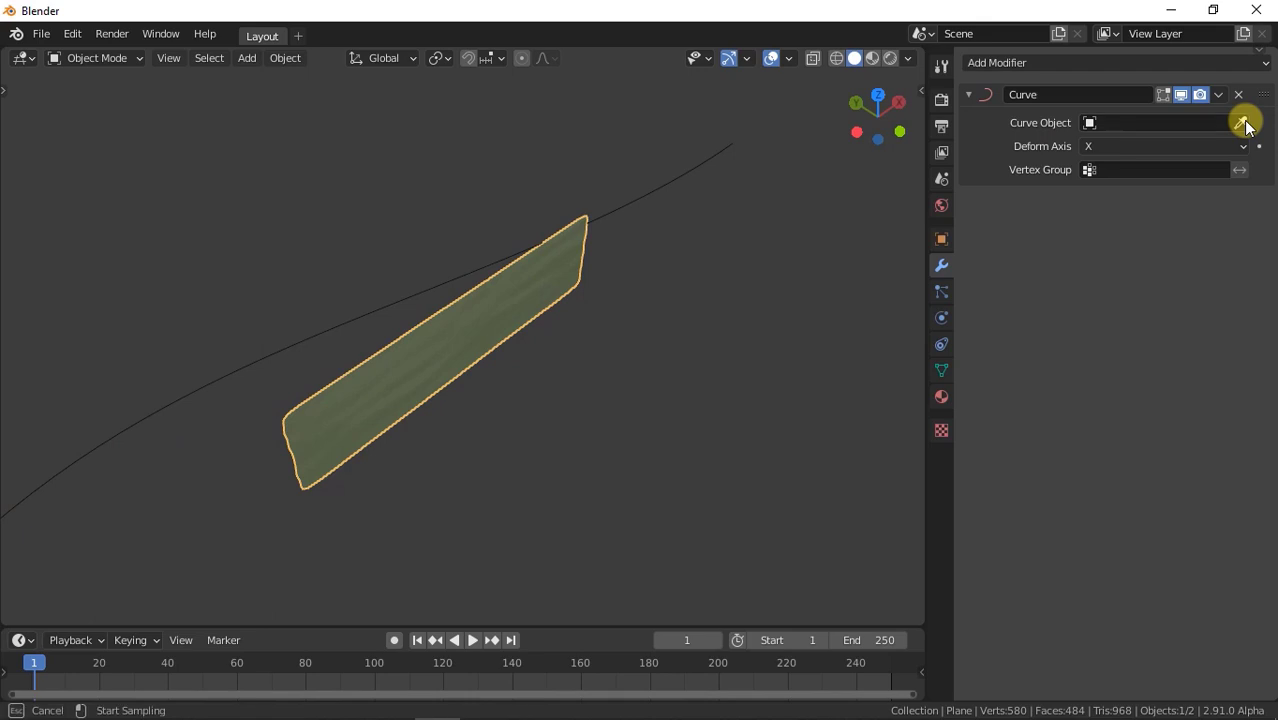
pyautogui.click(732, 145)
# Slide the plane along the global X axis so it bends around one end of the curve
pyautogui.moveTo(526, 425); pyautogui.dragTo(720, 380, button='middle')
pyautogui.moveTo(322, 424); pyautogui.dragTo(620, 500, button='middle')
pyautogui.press('g')
pyautogui.press('x')
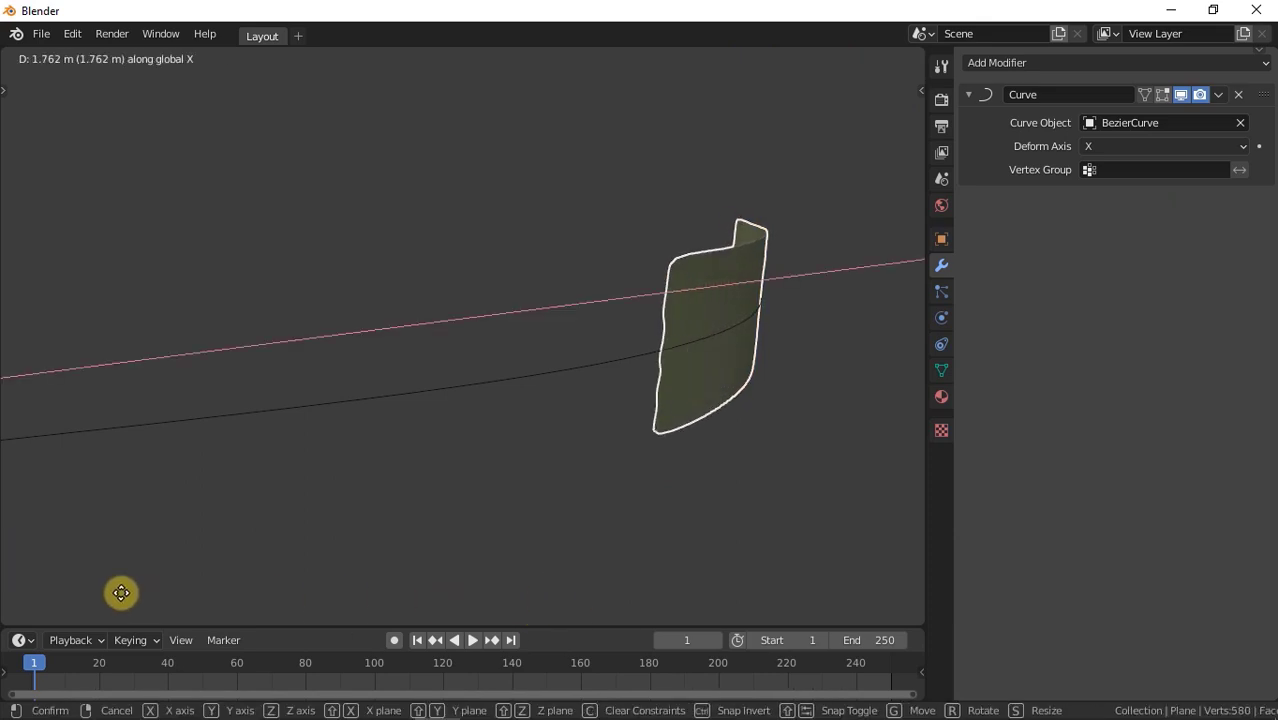
pyautogui.click(380, 562)
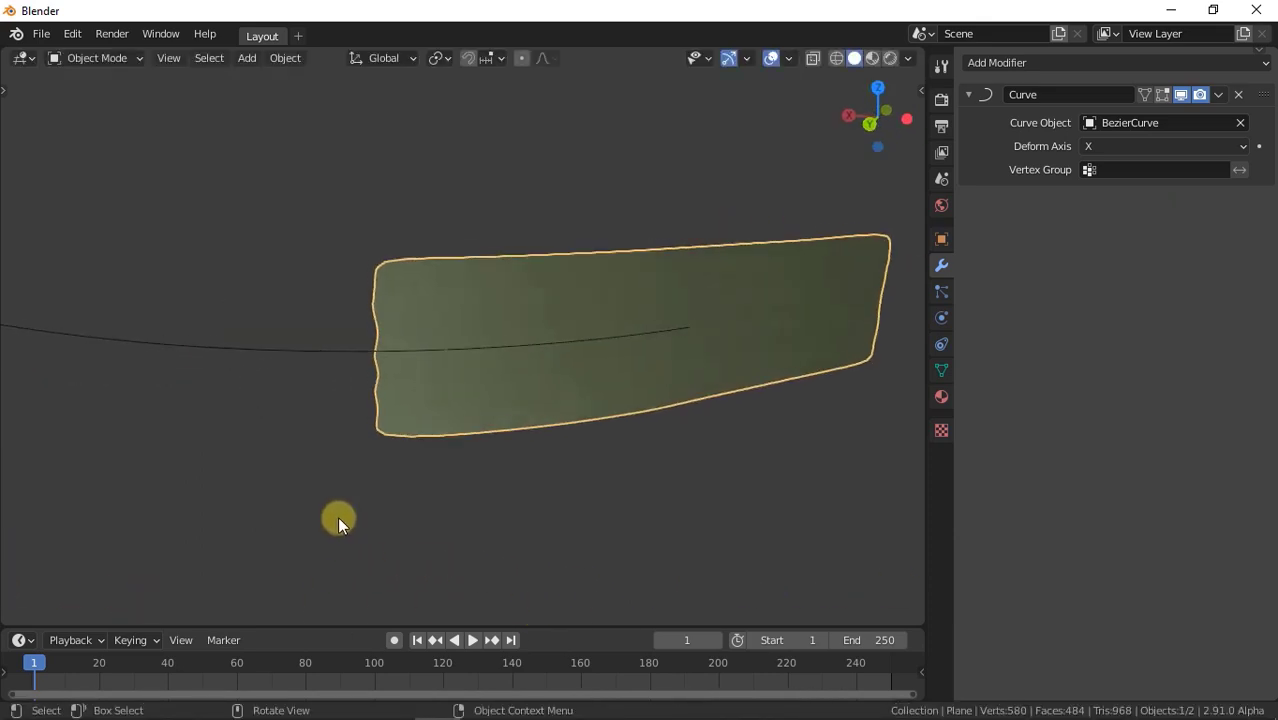
# Move the plane along global X until it sits just beyond the curve's end and insert a Location keyframe at frame 1
pyautogui.scroll(-5, 332, 549)
pyautogui.moveTo(357, 427); pyautogui.dragTo(758, 511, button='middle')
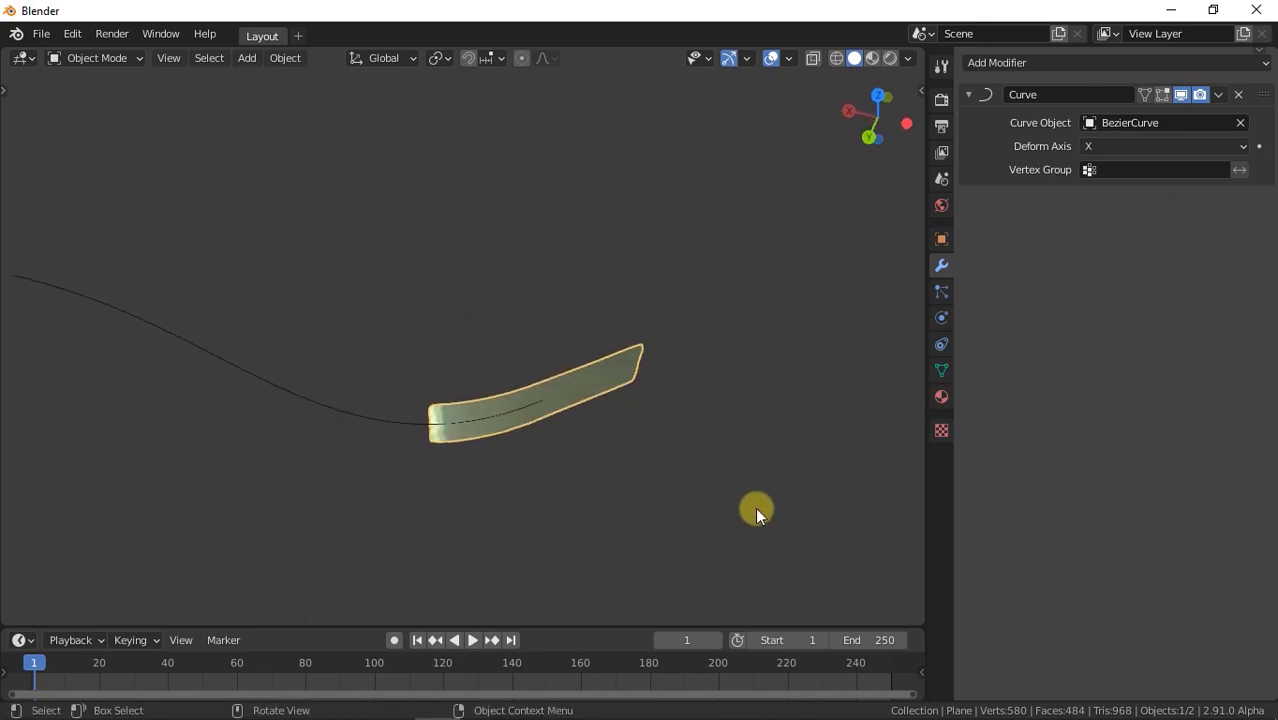
pyautogui.press('g')
pyautogui.press('x')
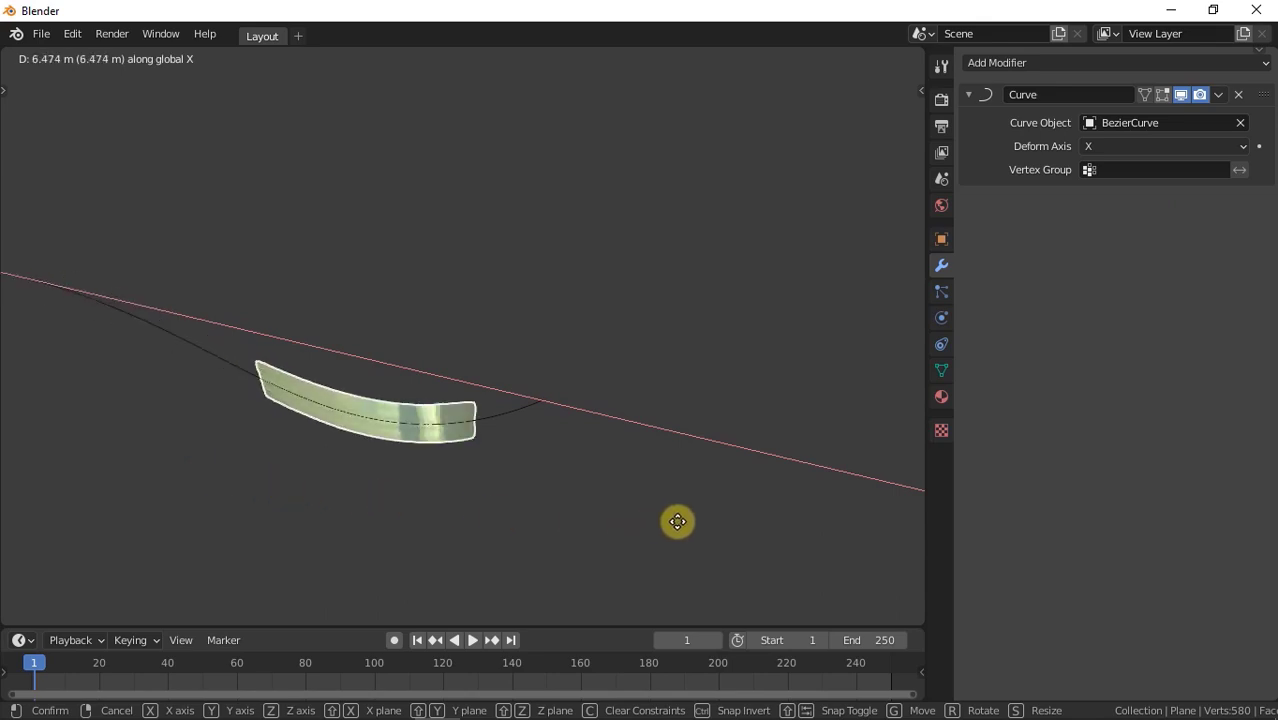
pyautogui.click(853, 505)
pyautogui.press('i')
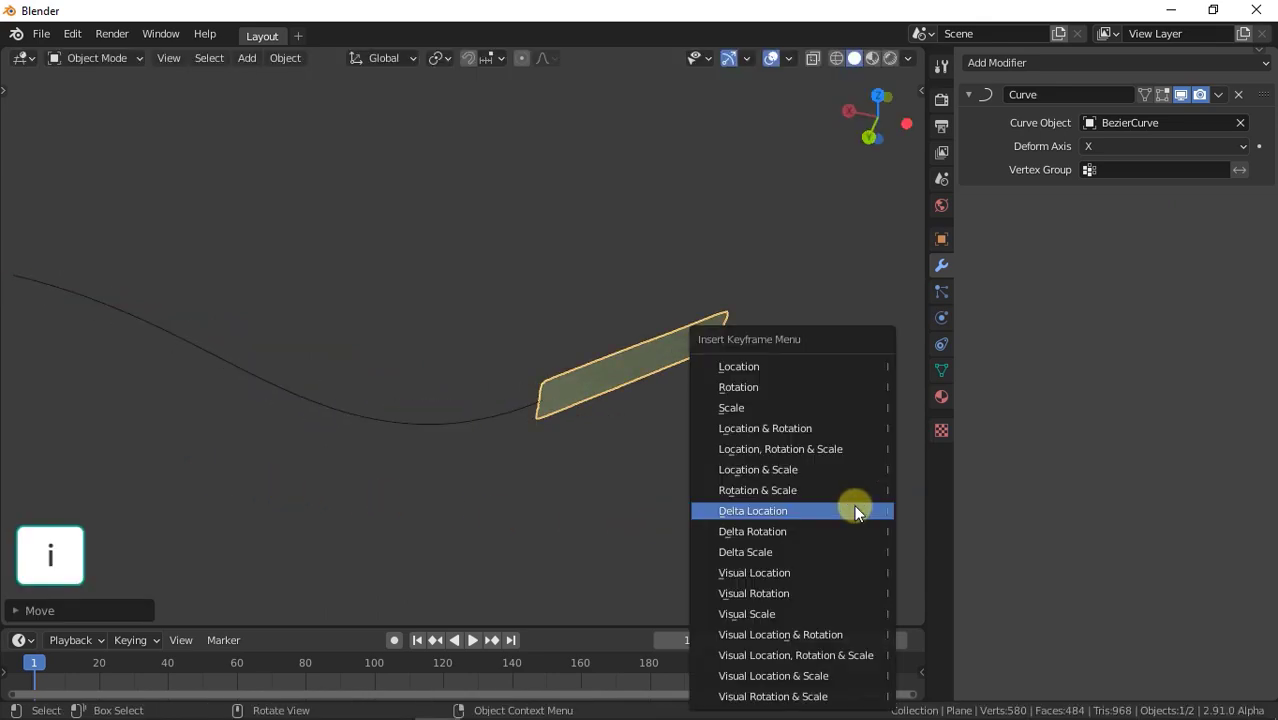
pyautogui.click(754, 365)
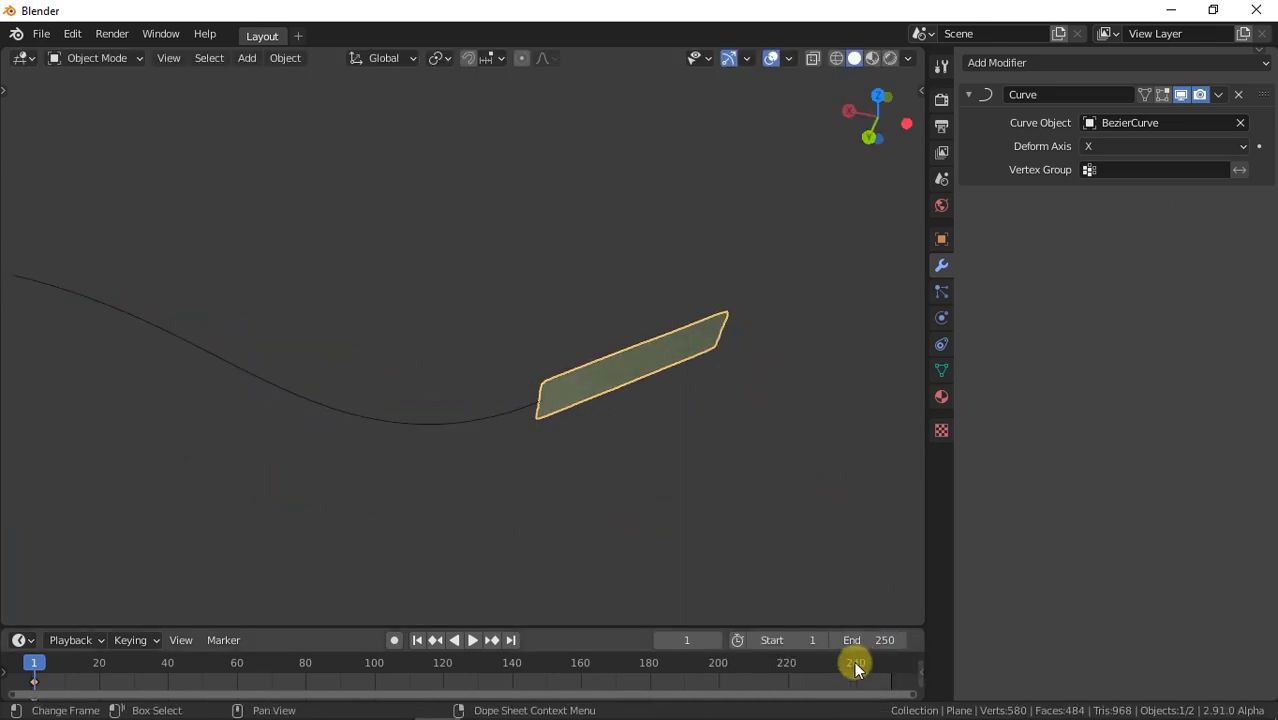
# At frame 250, move the plane along global X to the curve's opposite end and insert a Location keyframe
pyautogui.keyDown('shift'); pyautogui.moveTo(305, 420); pyautogui.dragTo(424, 465, button='middle'); pyautogui.keyUp('shift')
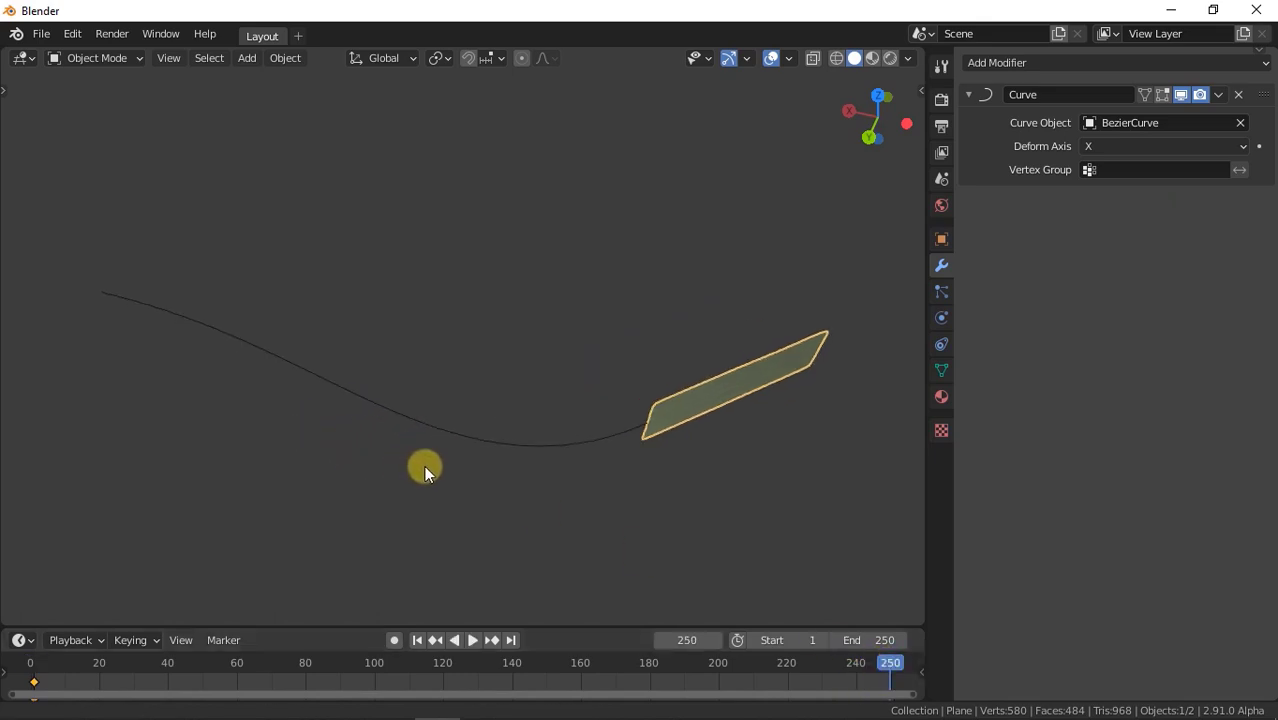
pyautogui.press('g')
pyautogui.press('x')
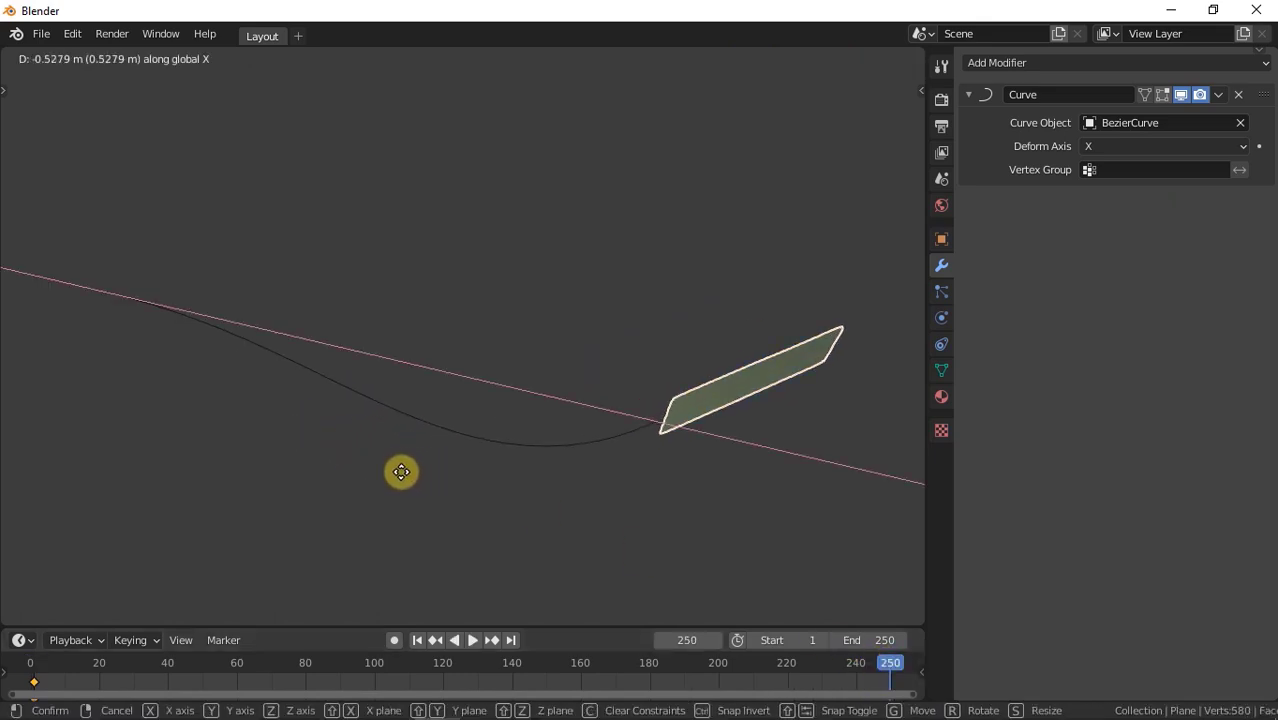
pyautogui.click(747, 471)
pyautogui.press('i')
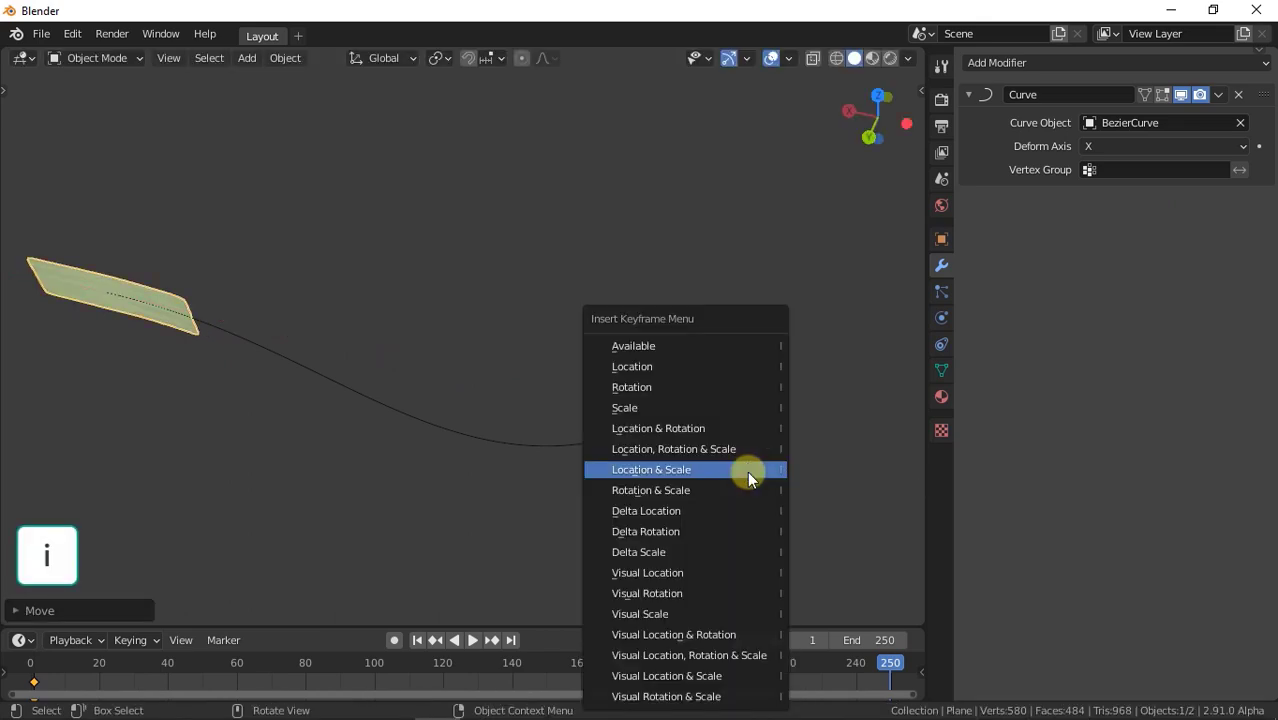
pyautogui.click(676, 366)
# Play the animation from the first frame to check the plane's travel along the curve, and return to frame 1
pyautogui.click(418, 638)
pyautogui.click(471, 638)
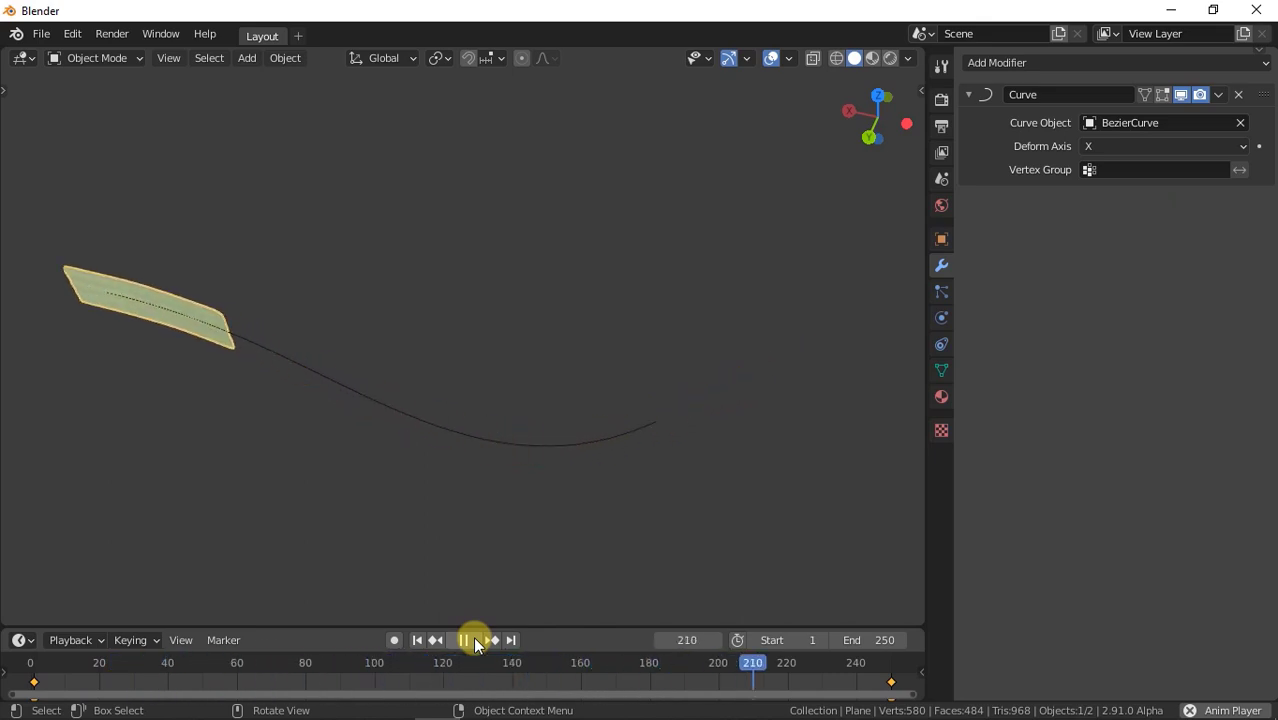
pyautogui.click(418, 640)
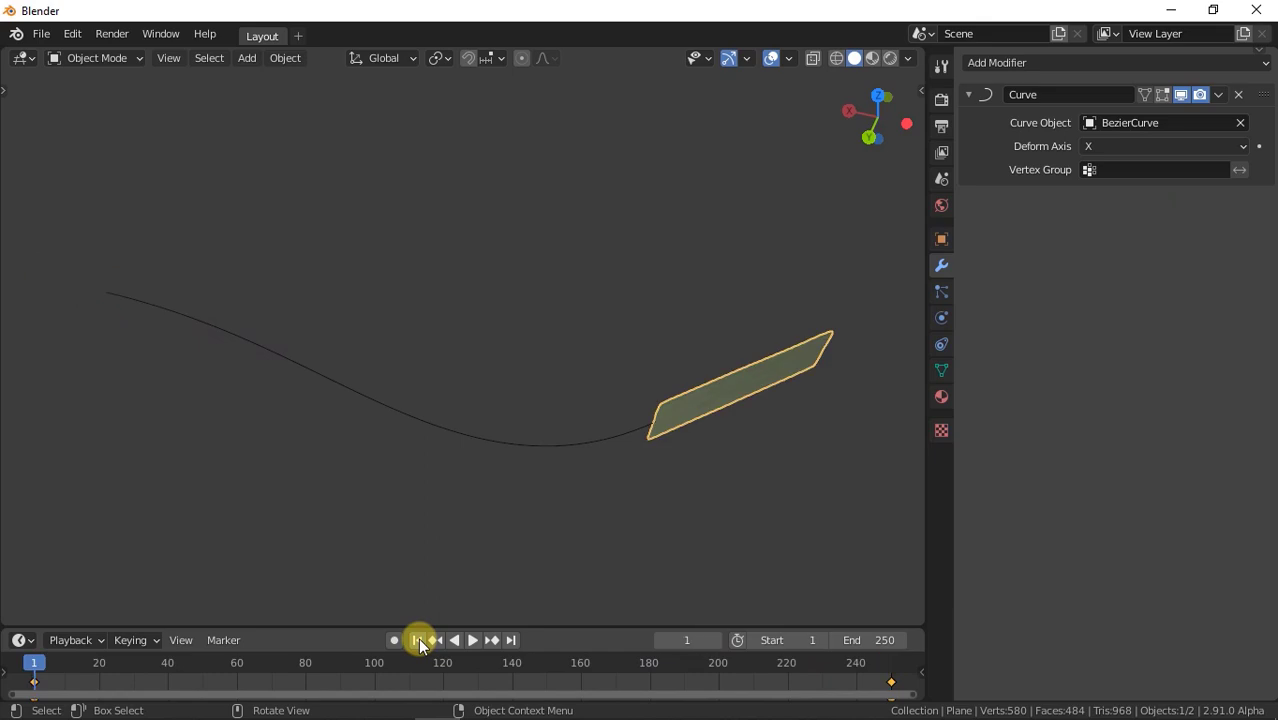
# Display the plane's vertex groups, switch it to Weight Paint mode and reduce the brush radius
pyautogui.moveTo(659, 534); pyautogui.dragTo(606, 430, button='middle')
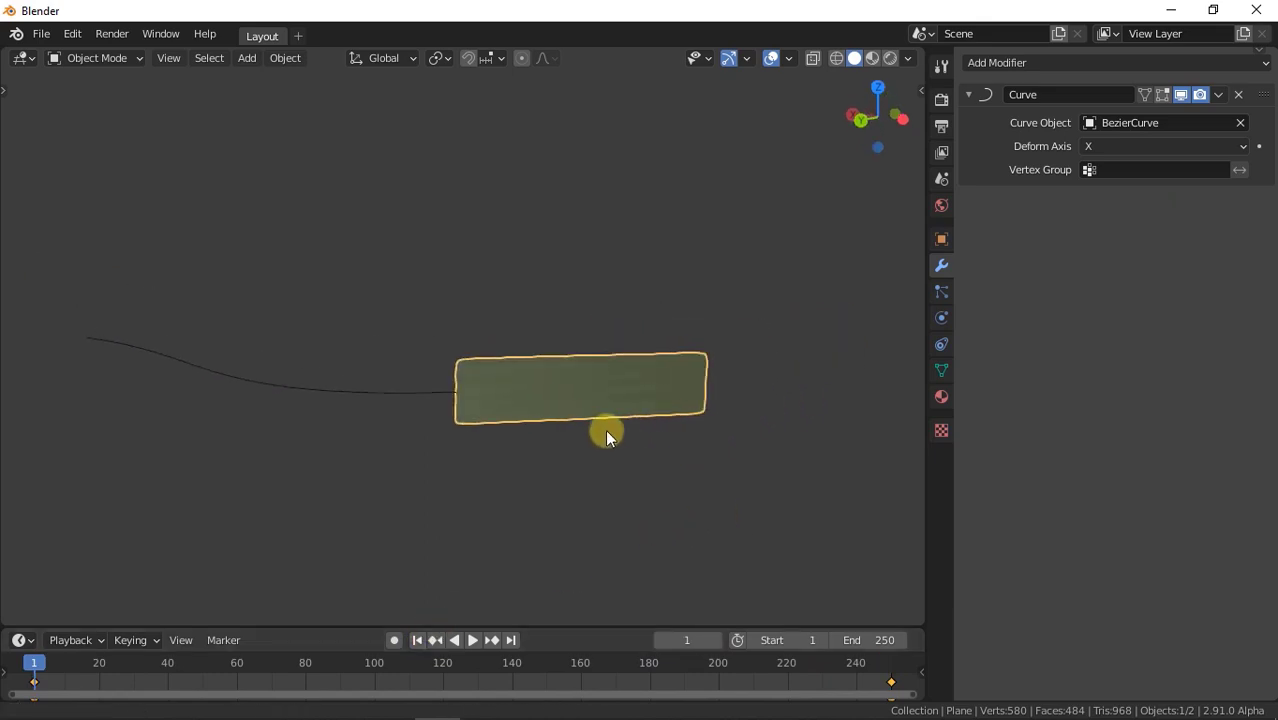
pyautogui.scroll(4, 606, 430)
pyautogui.click(940, 371)
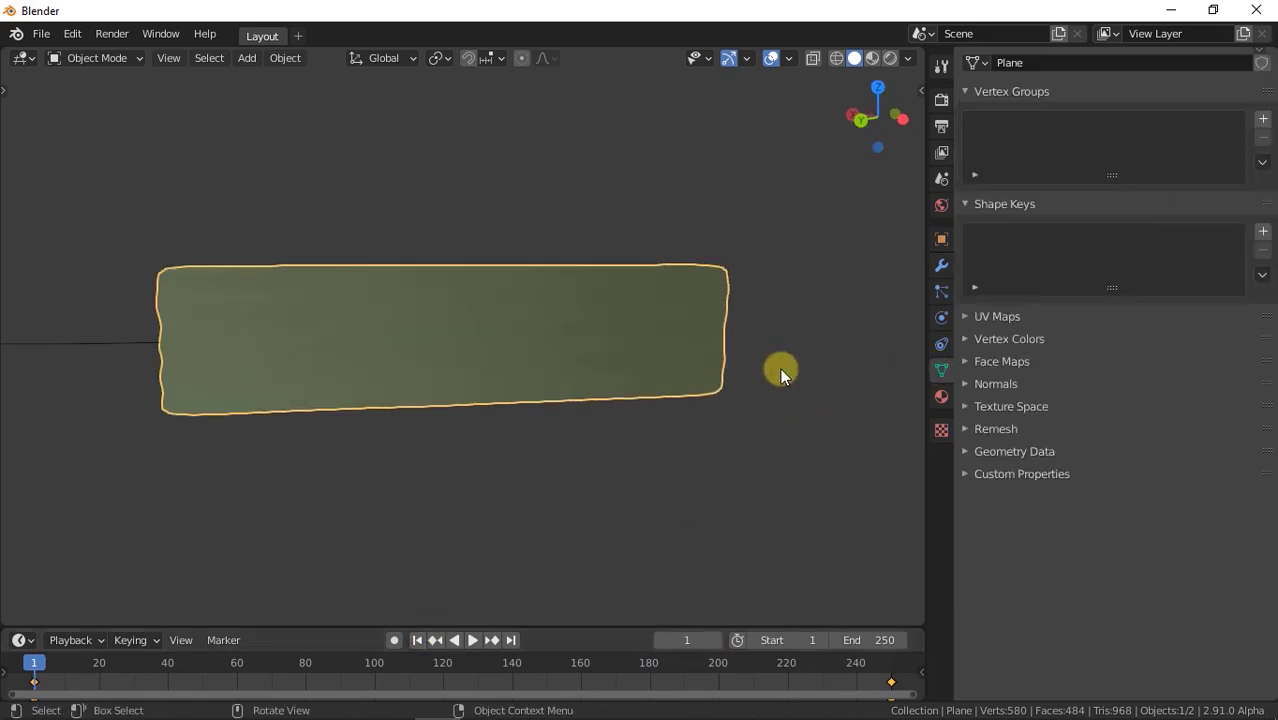
pyautogui.click(100, 58)
pyautogui.click(108, 163)
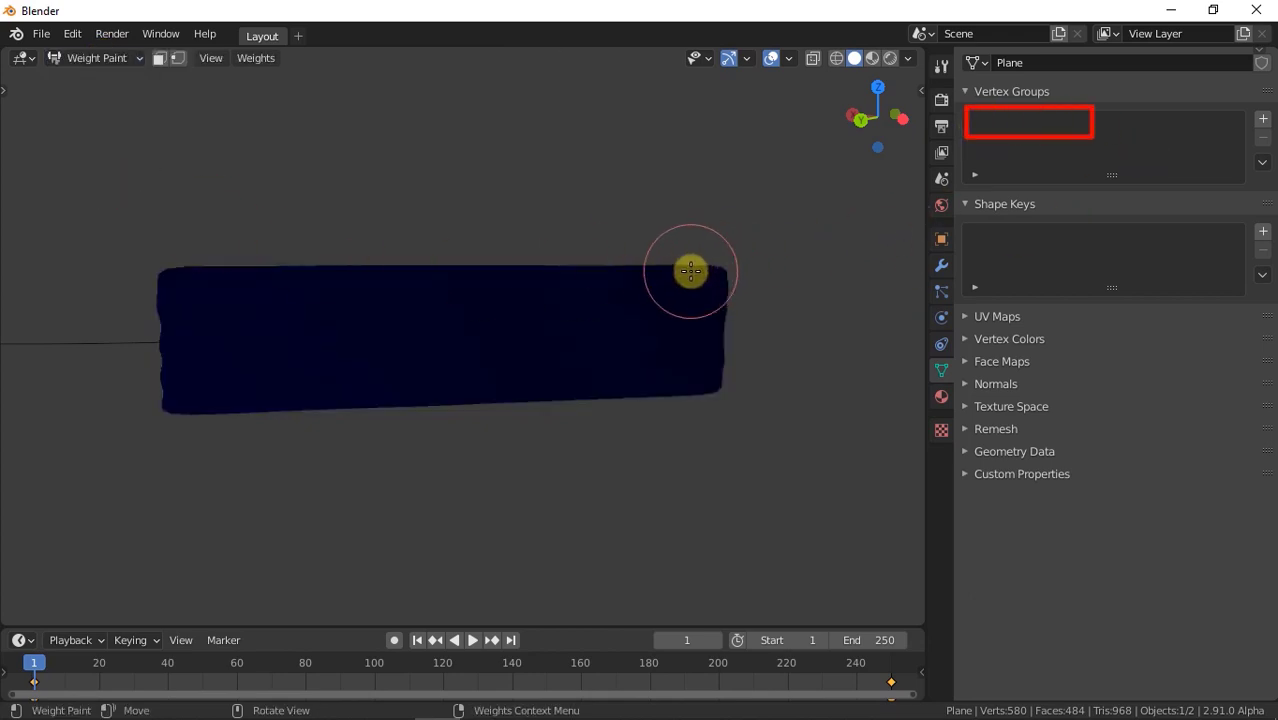
pyautogui.press('f')
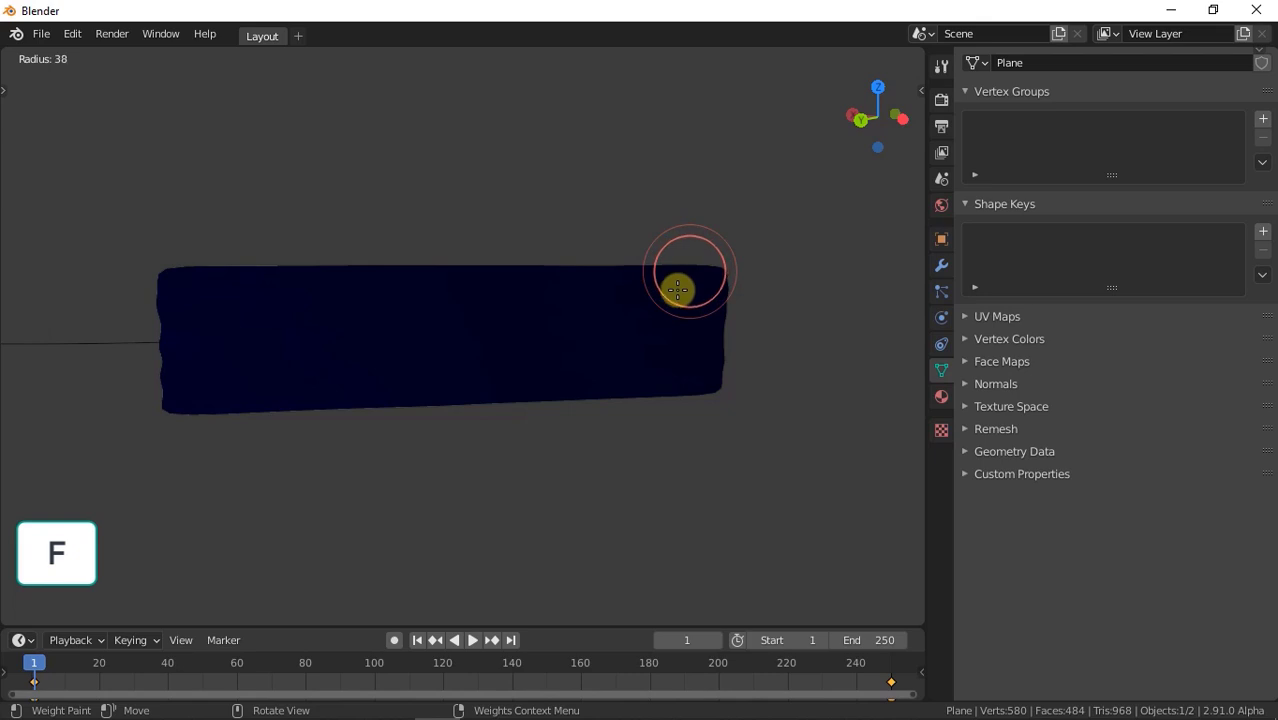
pyautogui.click(678, 289)
# Paint weight along the plane's entire upper edge and return to Object Mode
pyautogui.moveTo(722, 273); pyautogui.dragTo(182, 273)
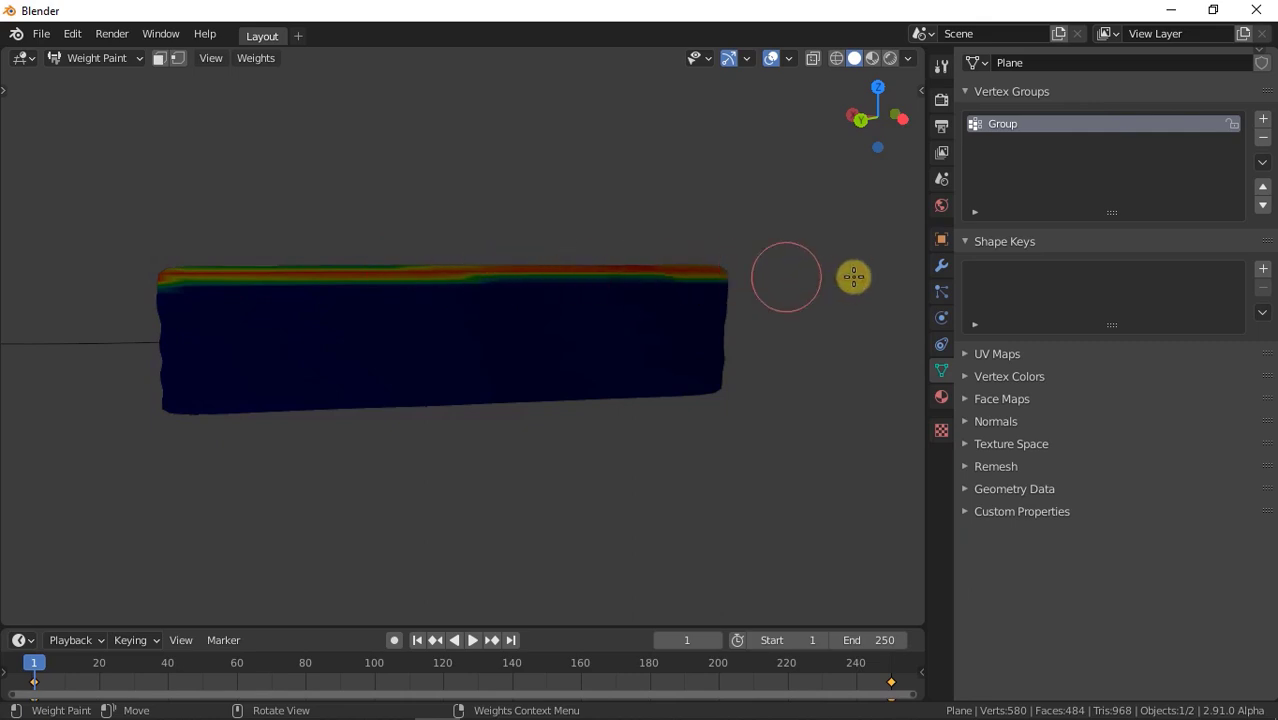
pyautogui.click(102, 58)
pyautogui.click(103, 77)
# Enable Cloth physics on the plane and set the cloth shape's pin group to Group
pyautogui.click(941, 318)
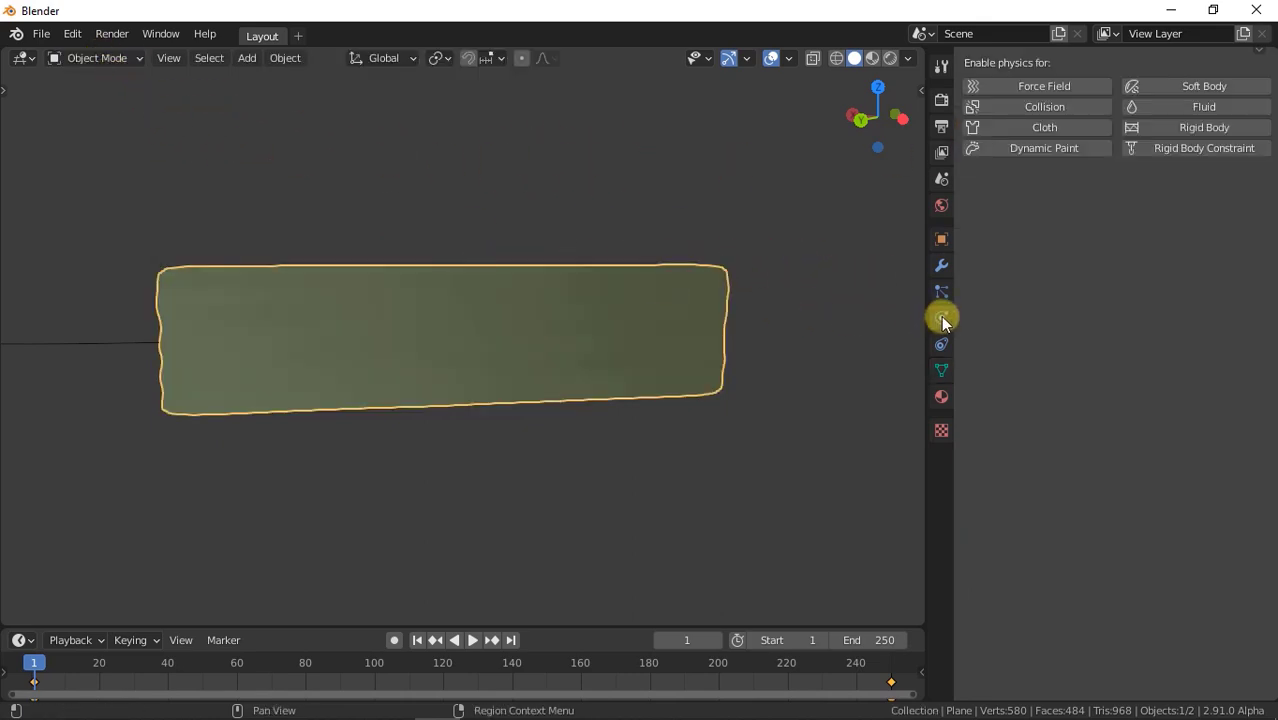
pyautogui.click(1030, 127)
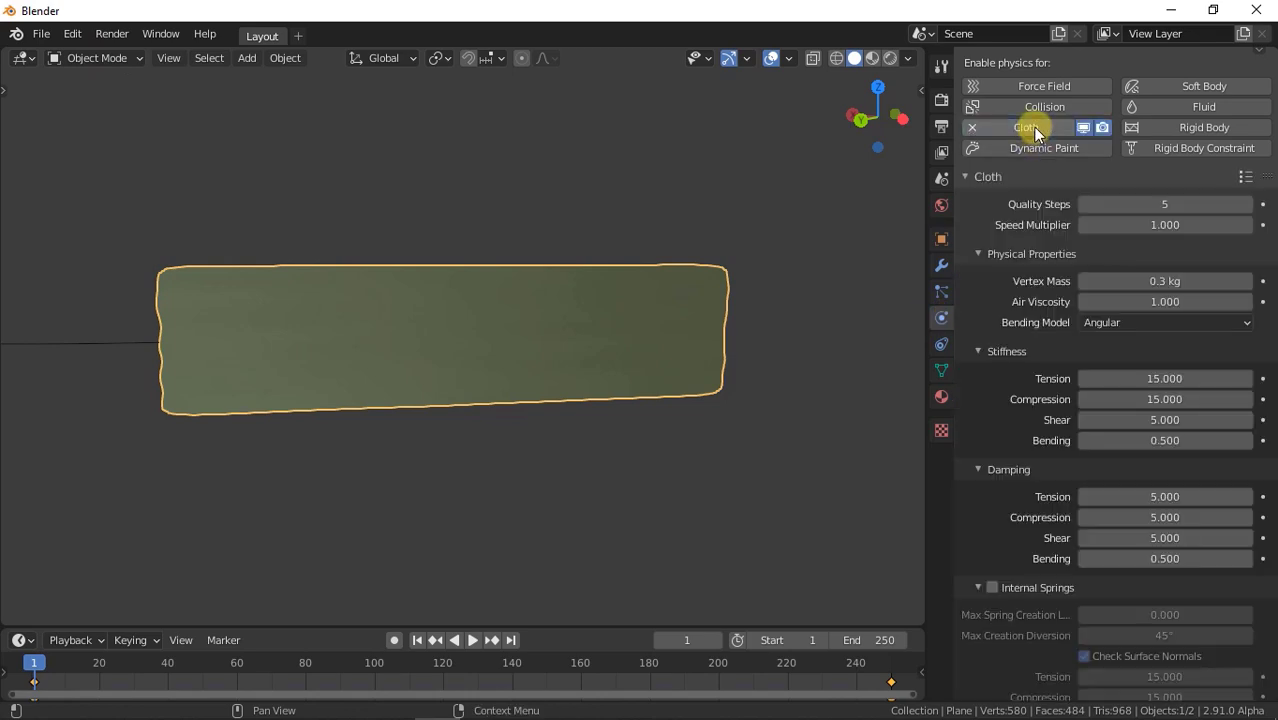
pyautogui.click(977, 254)
pyautogui.click(978, 296)
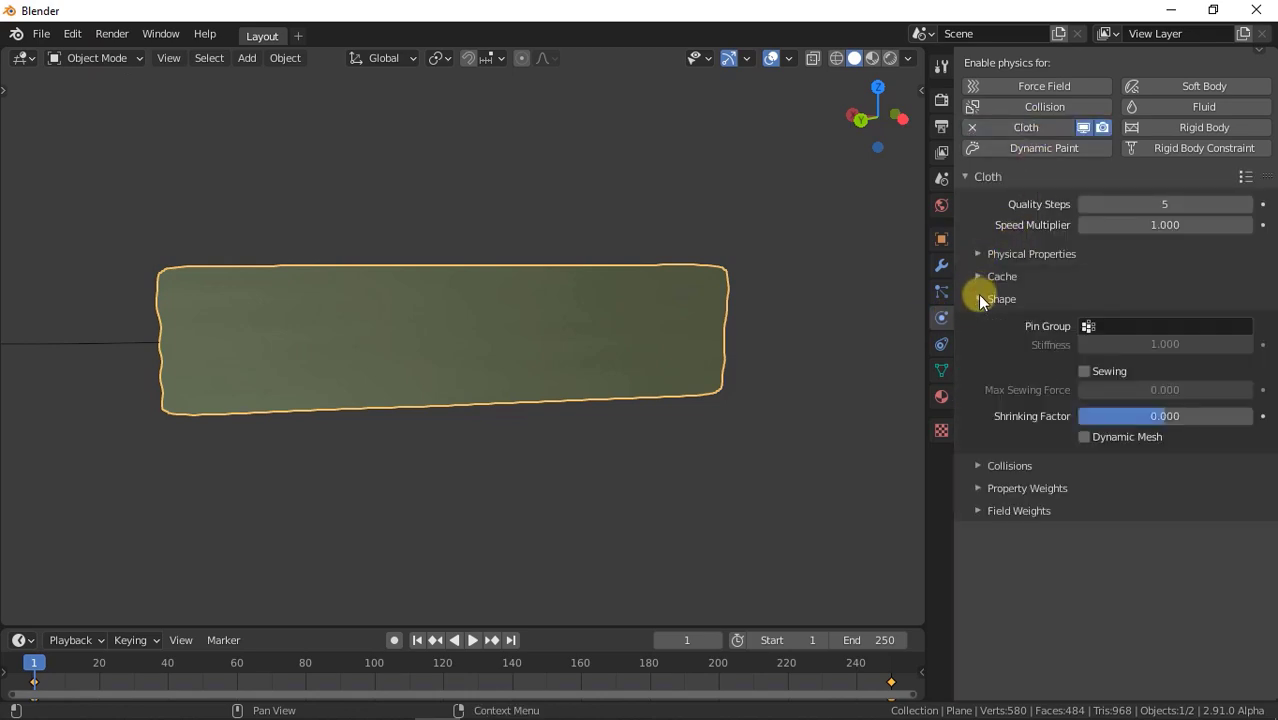
pyautogui.click(1128, 326)
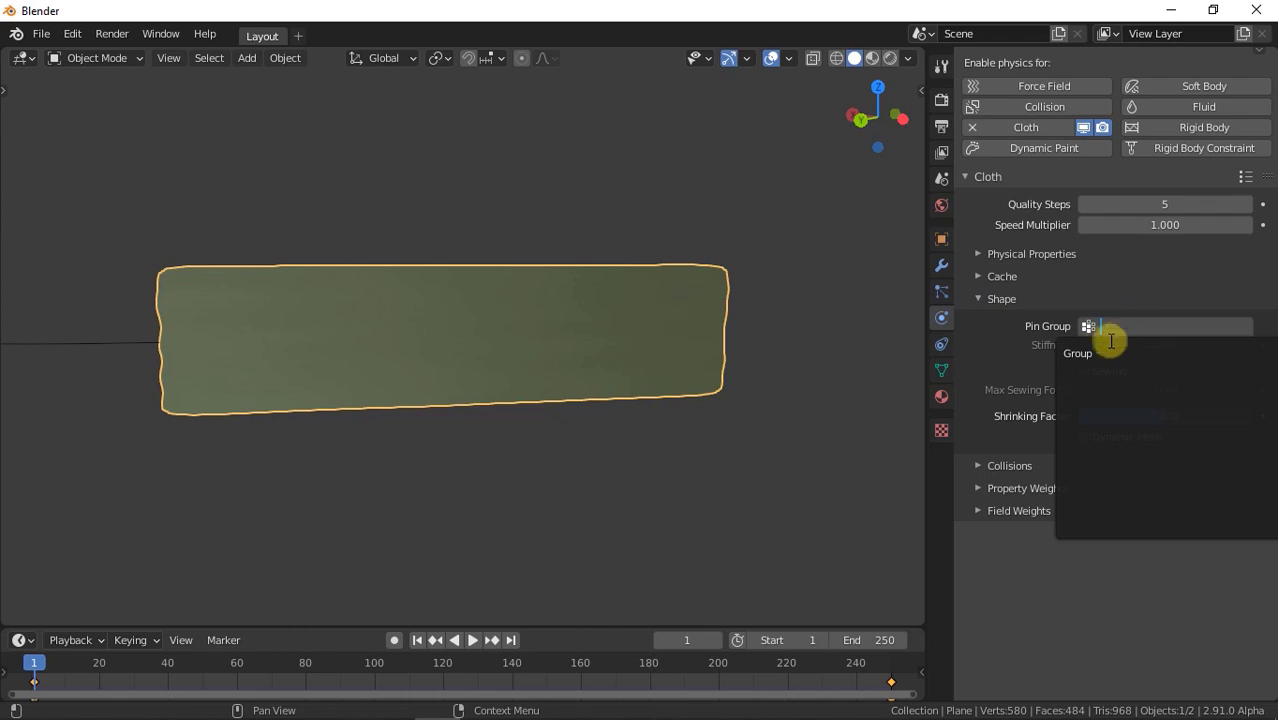
pyautogui.click(1097, 352)
# Enable self collisions in the plane's cloth collision settings
pyautogui.click(981, 466)
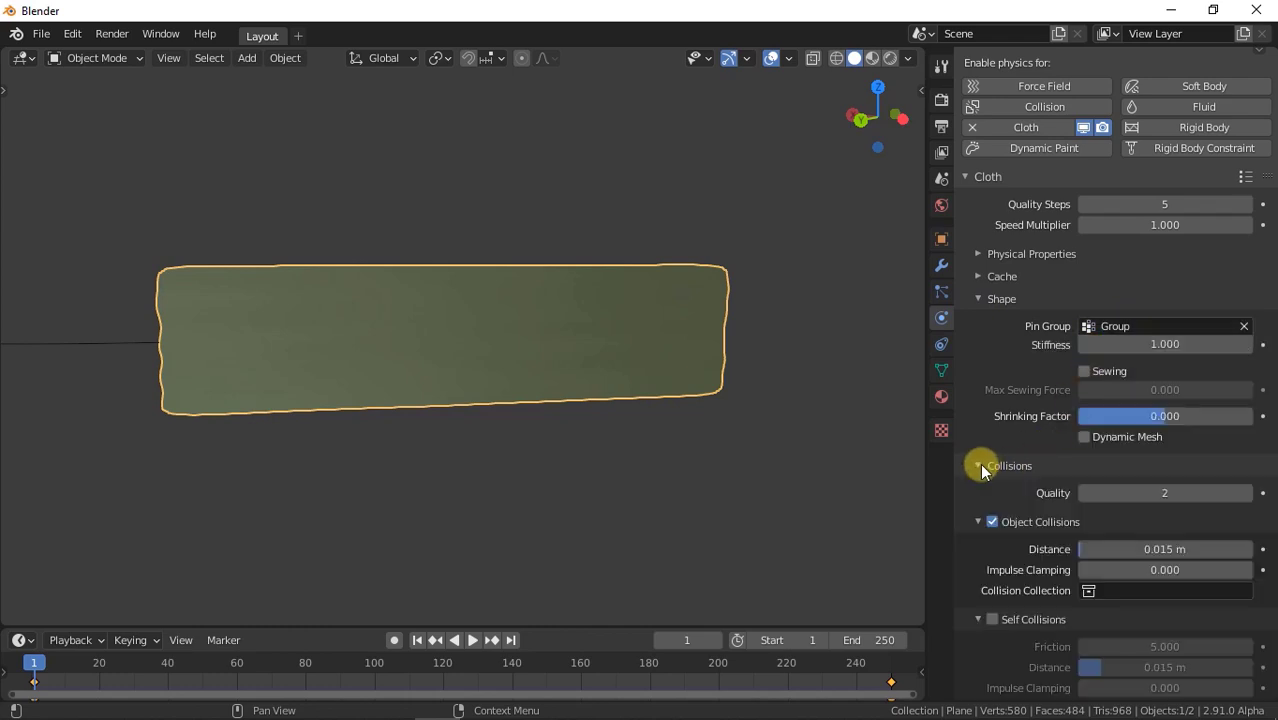
pyautogui.click(993, 620)
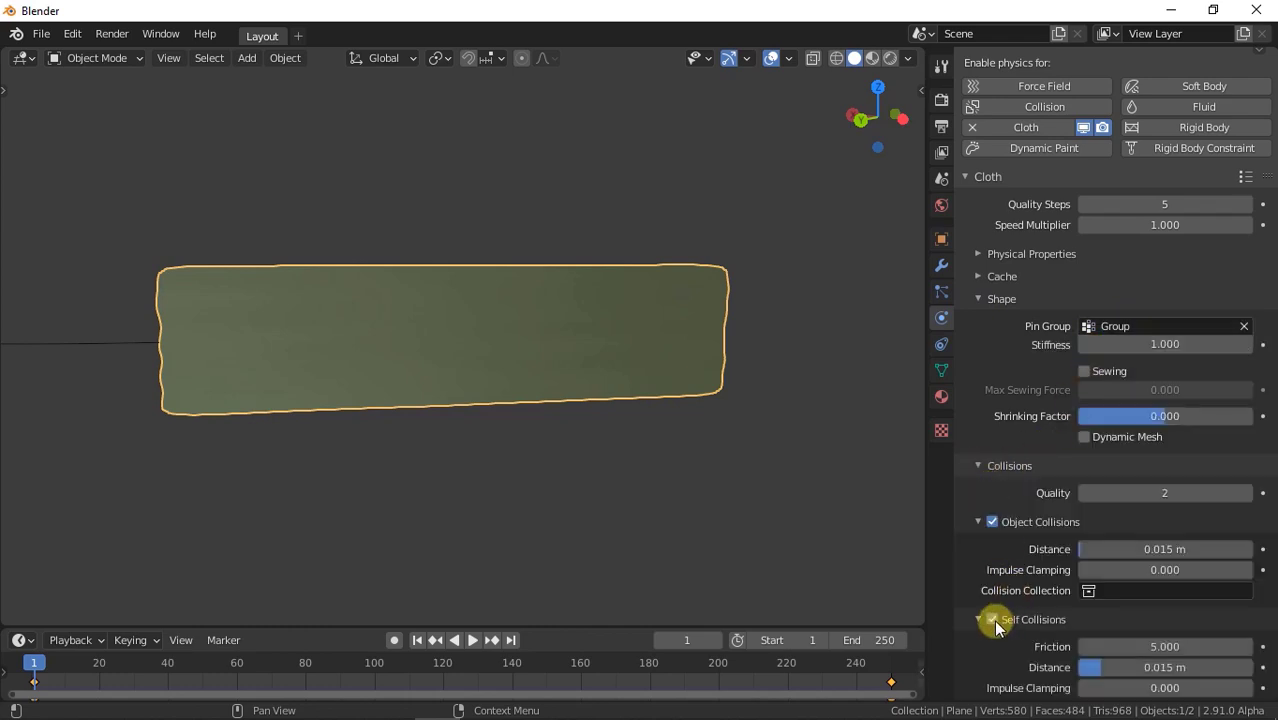
# Add a Turbulence force field to the scene and set its strength to 1000
pyautogui.click(247, 58)
pyautogui.moveTo(346, 410)
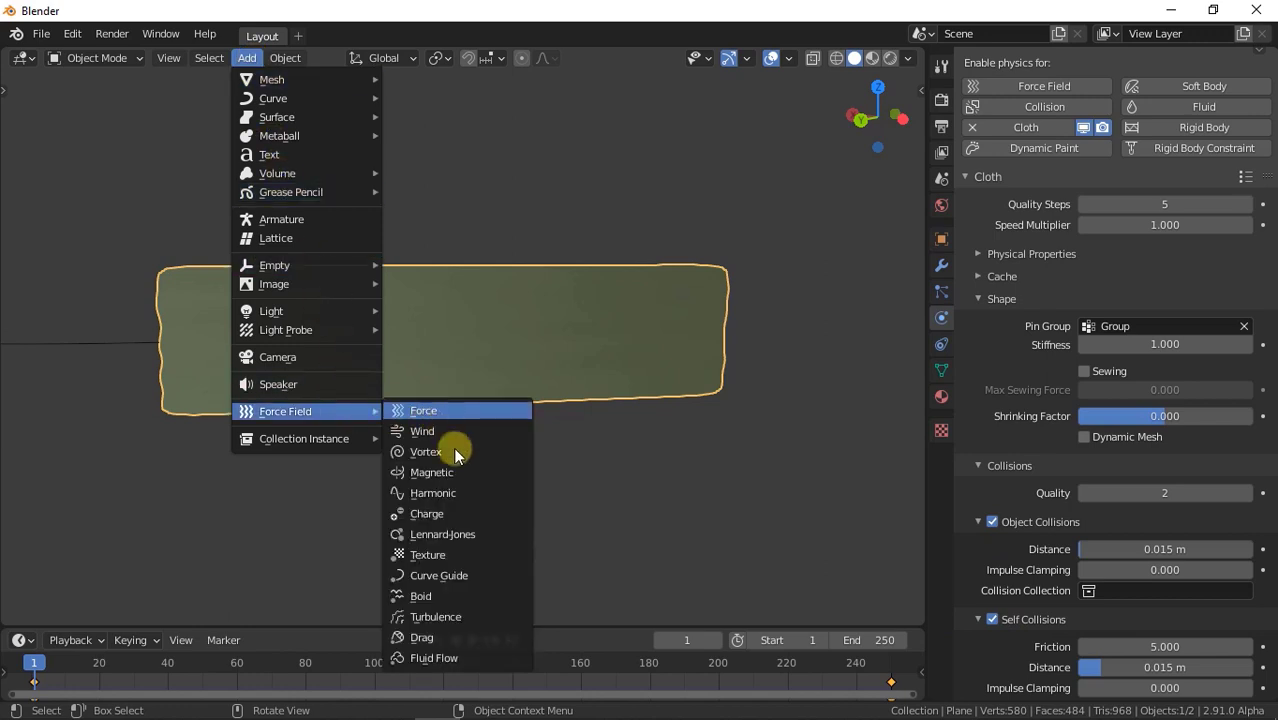
pyautogui.click(463, 613)
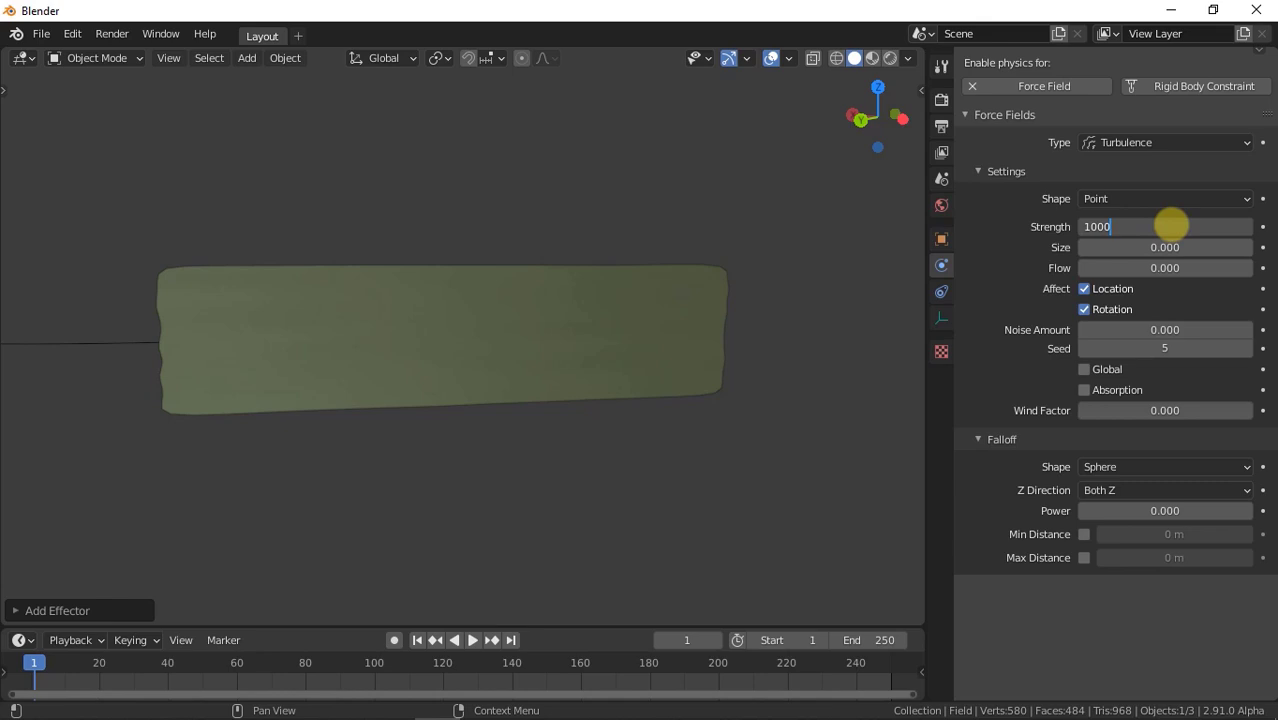
pyautogui.press('Return')
# Play the cloth simulation to check how the turbulence moves the banner, and stop playback
pyautogui.click(472, 637)
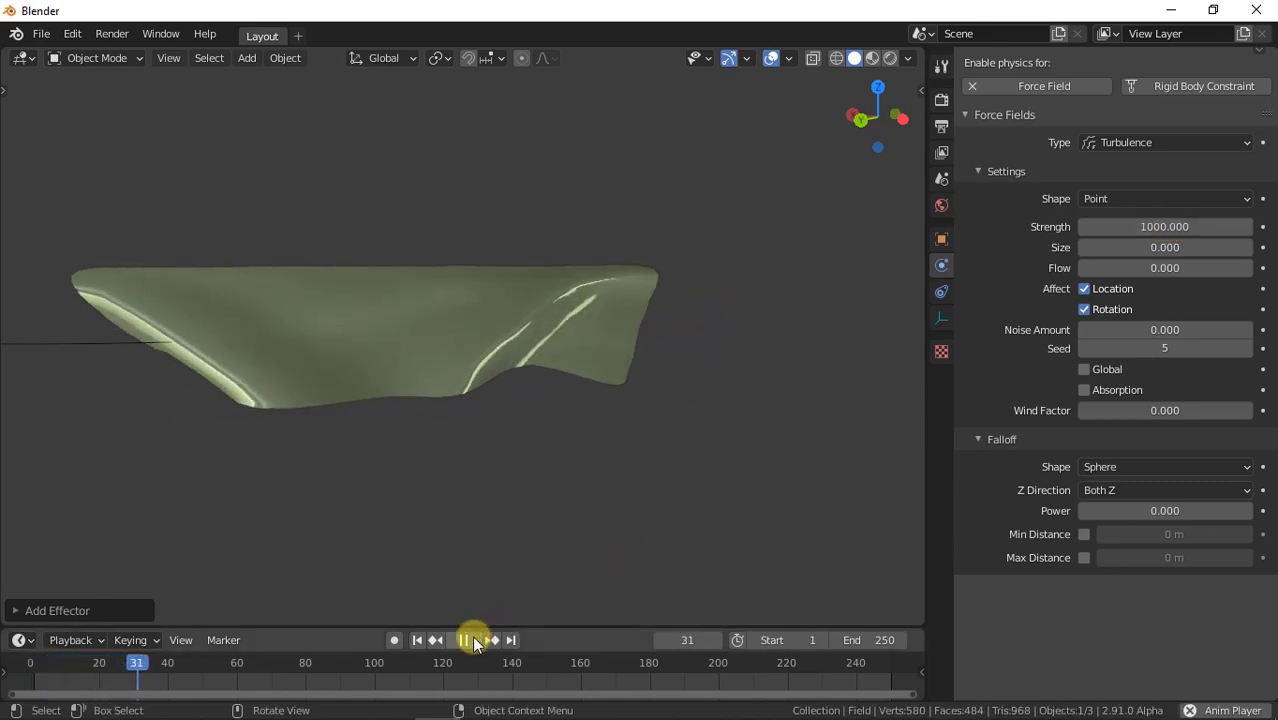
pyautogui.moveTo(236, 432); pyautogui.dragTo(330, 437, button='middle')
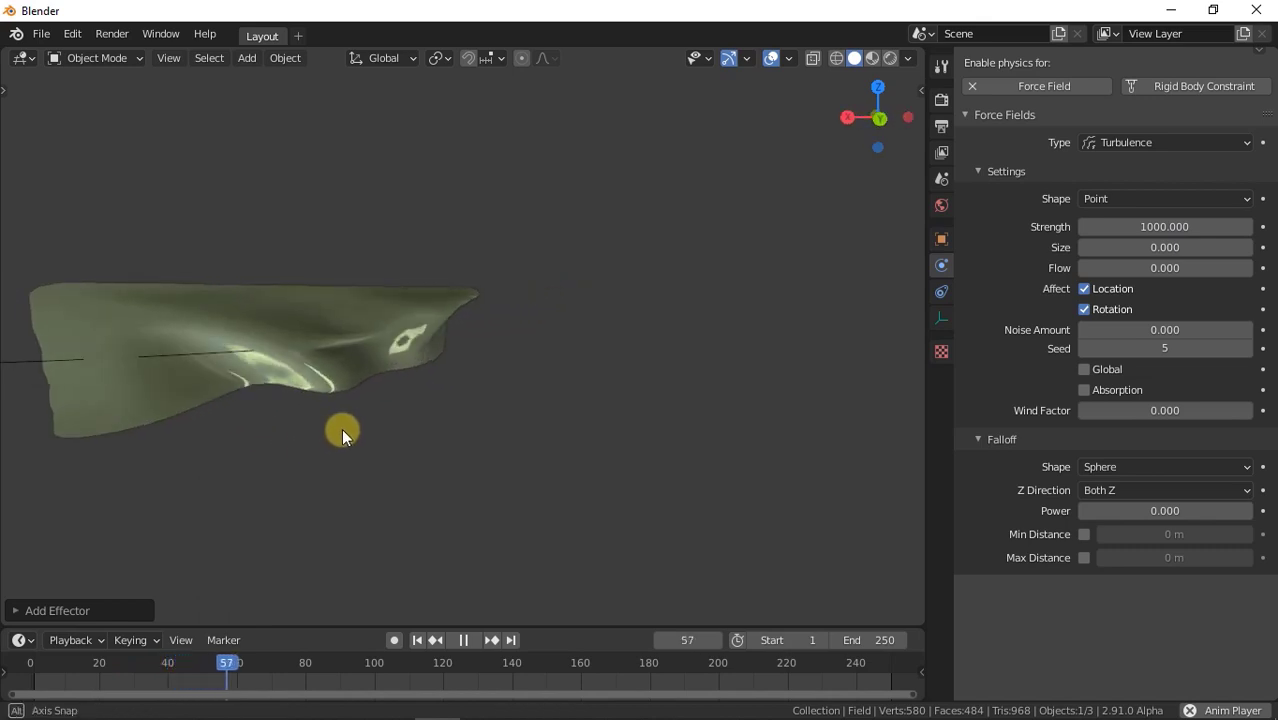
pyautogui.click(463, 640)
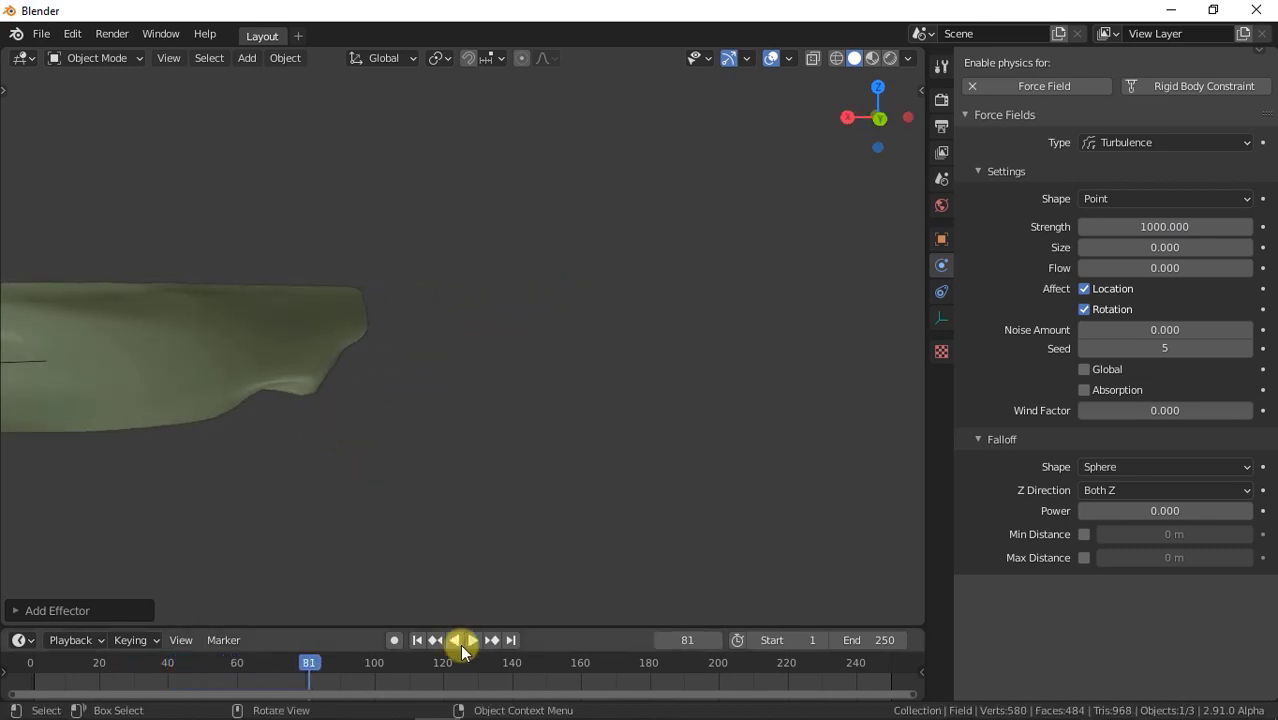
# Hide the viewport overlays and change the viewport's MatCap to the shiny iridescent metallic one
pyautogui.moveTo(342, 466); pyautogui.dragTo(410, 424, button='middle')
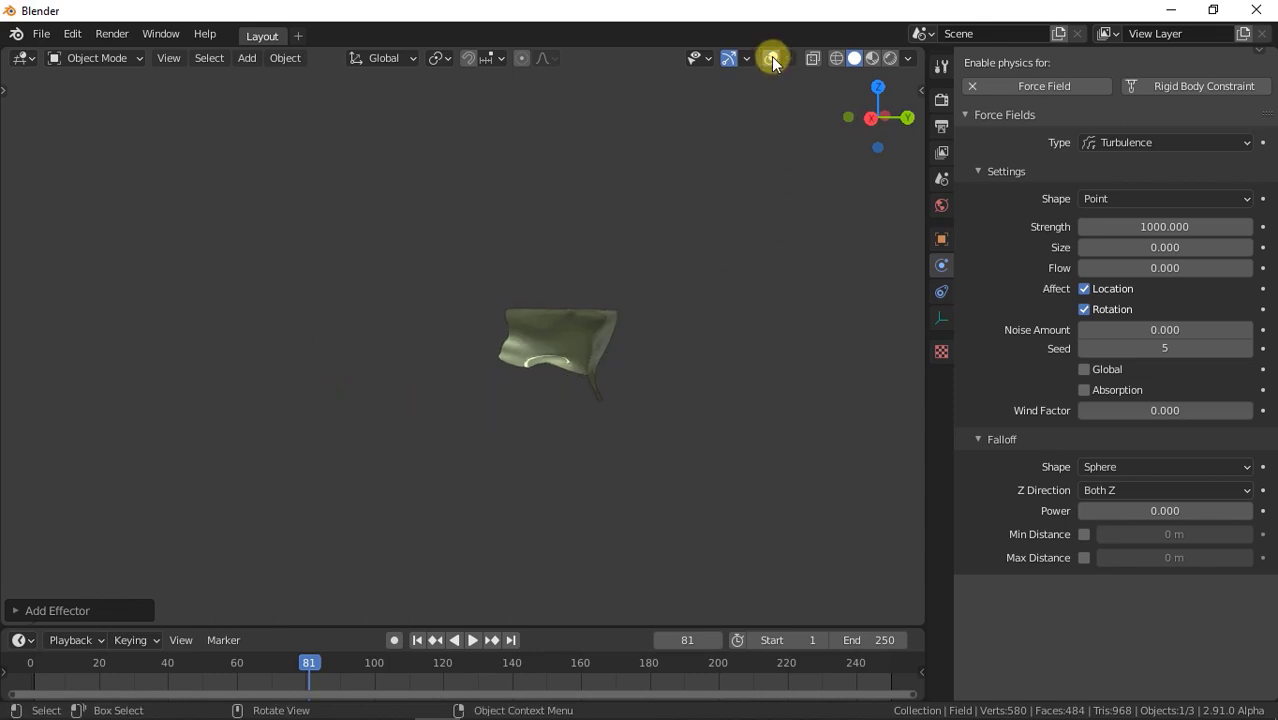
pyautogui.click(911, 57)
pyautogui.click(889, 191)
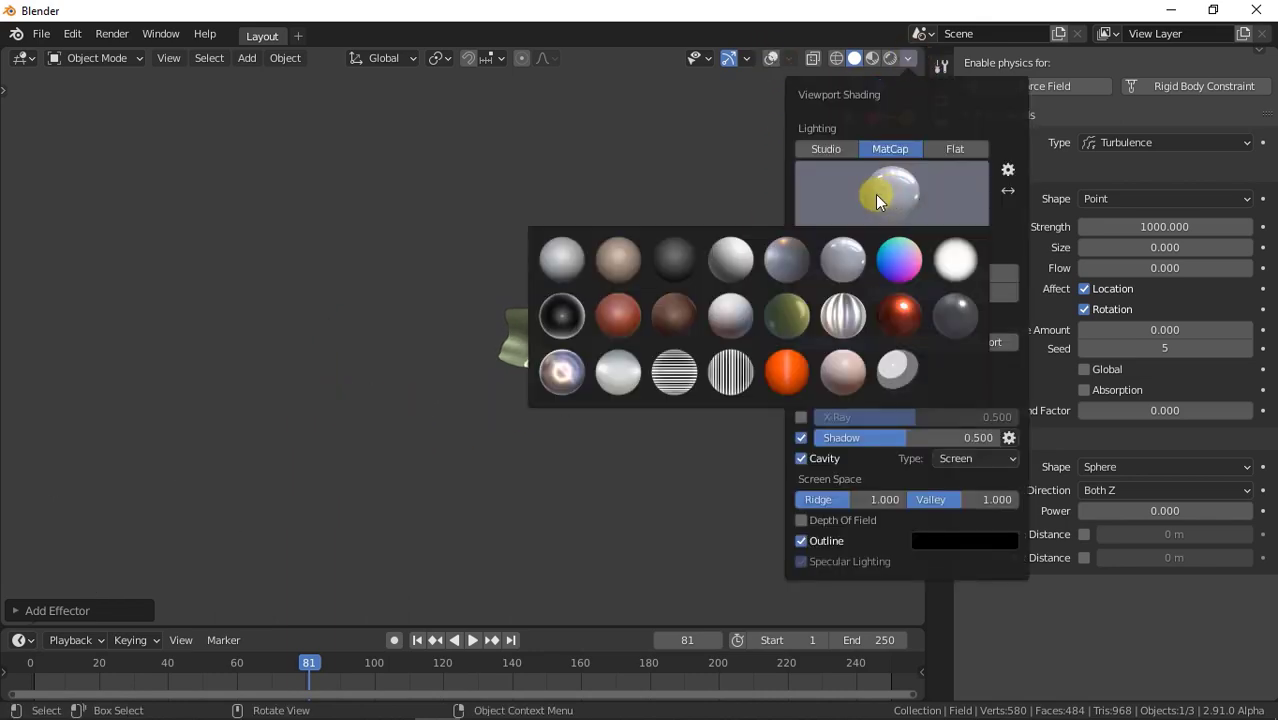
pyautogui.click(563, 370)
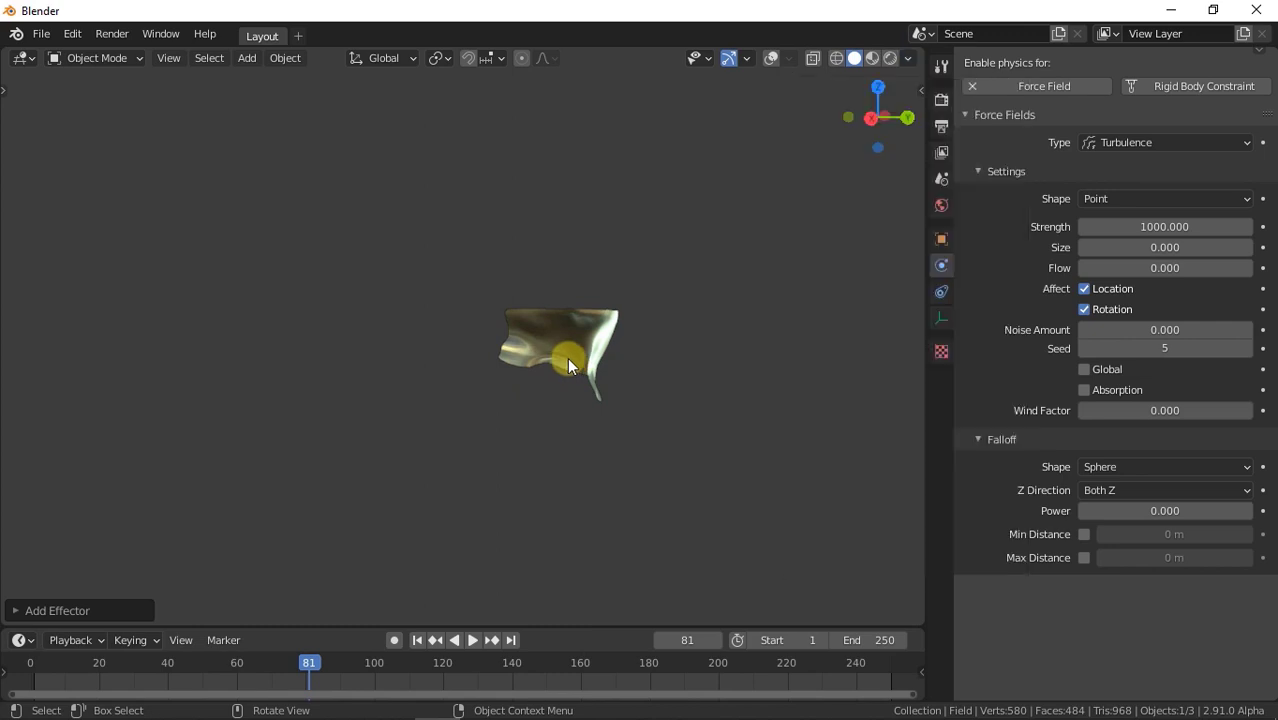
# Replay the cloth animation from the first frame with the new MatCap shading
pyautogui.click(417, 640)
pyautogui.click(472, 640)
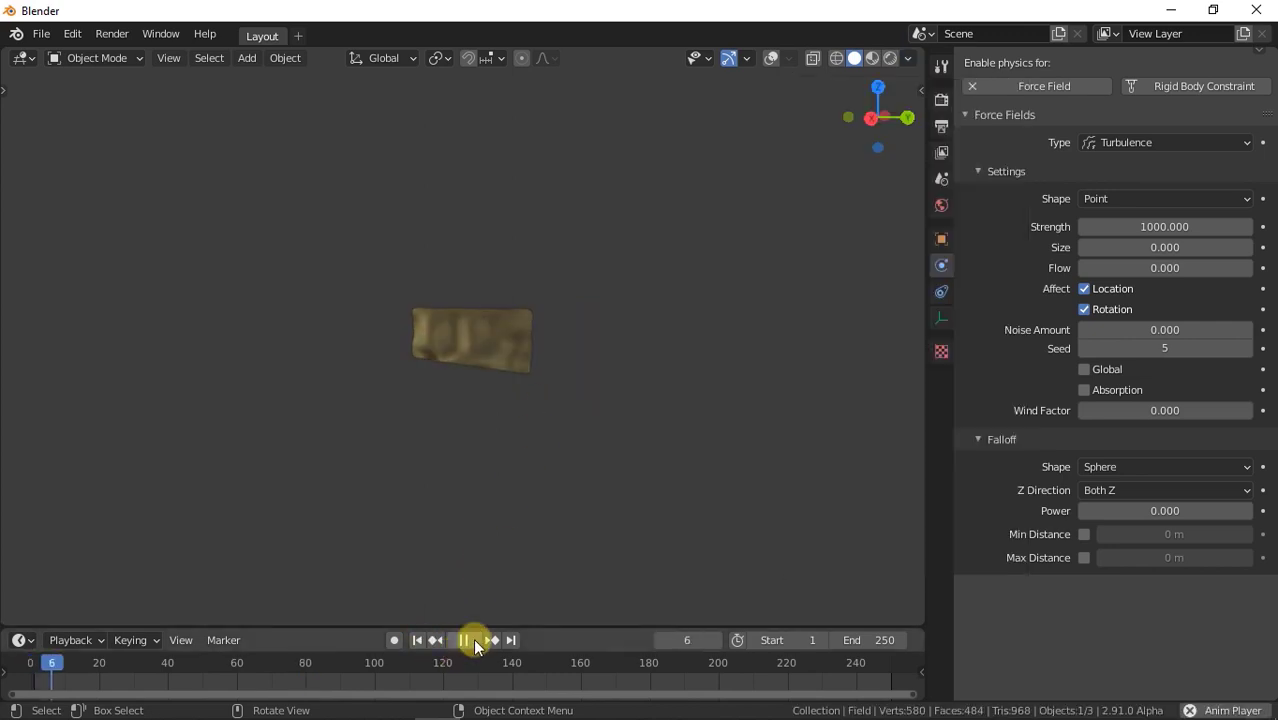